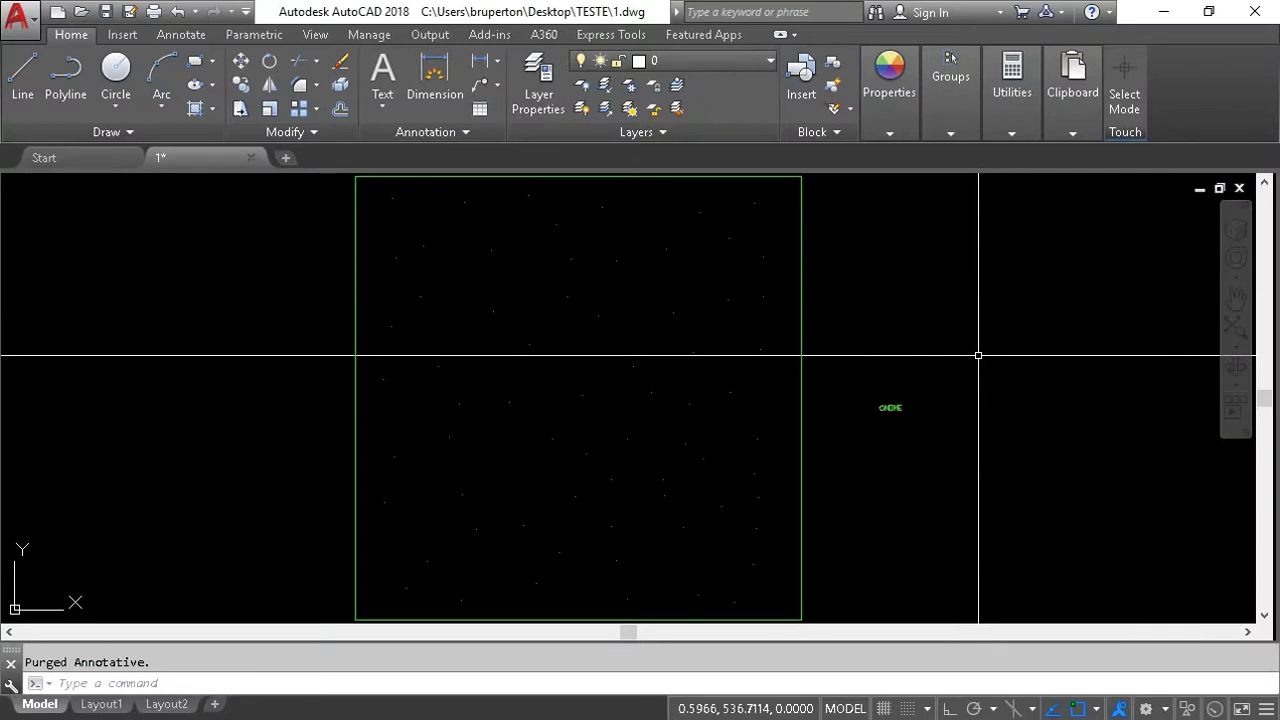
Step: Examine the square filled with points and the circle with its NOME attribute beside it
scroll(894, 418, "up", 5)
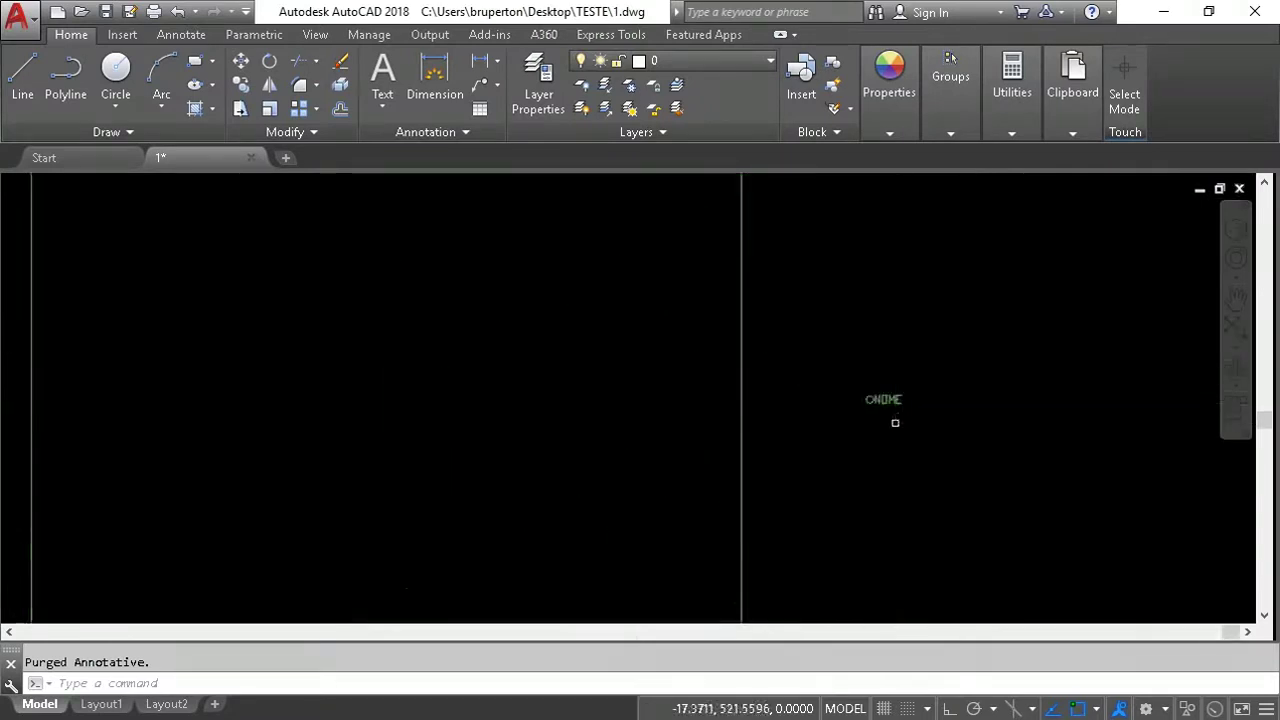
scroll(875, 404, "down", 5)
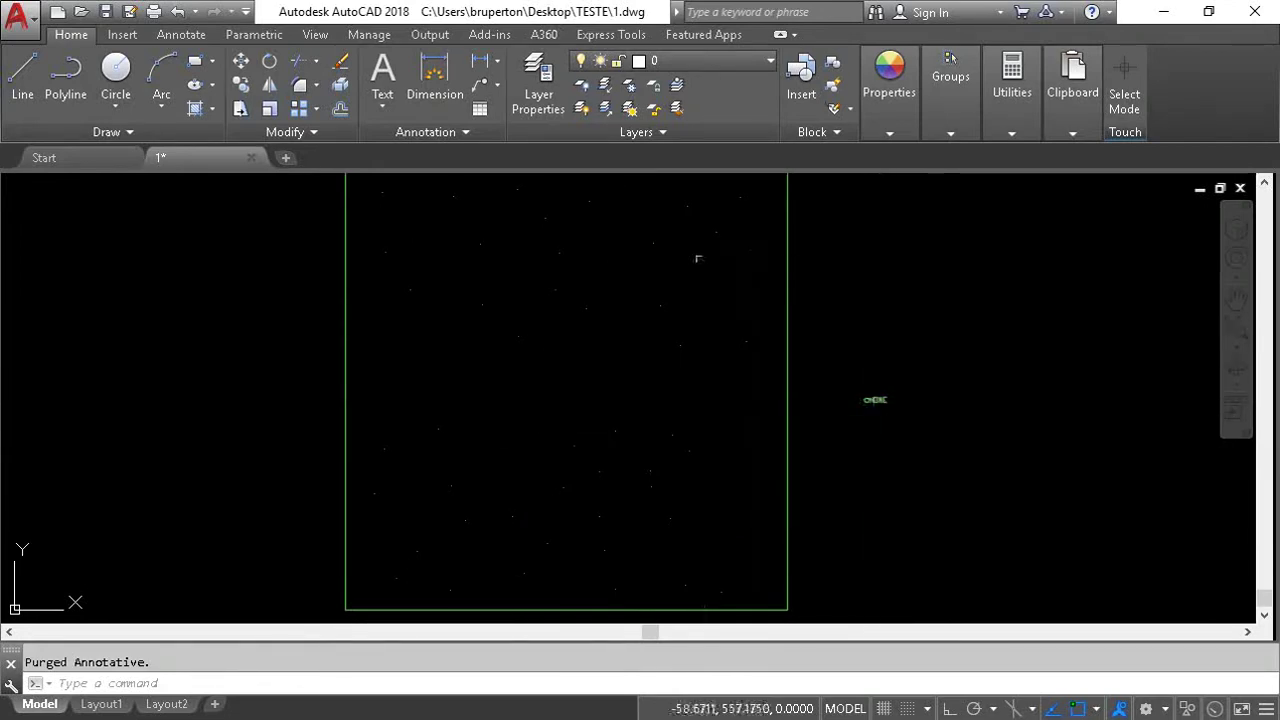
scroll(706, 314, "down", 2)
middle_click(706, 311)
middle_click(706, 311)
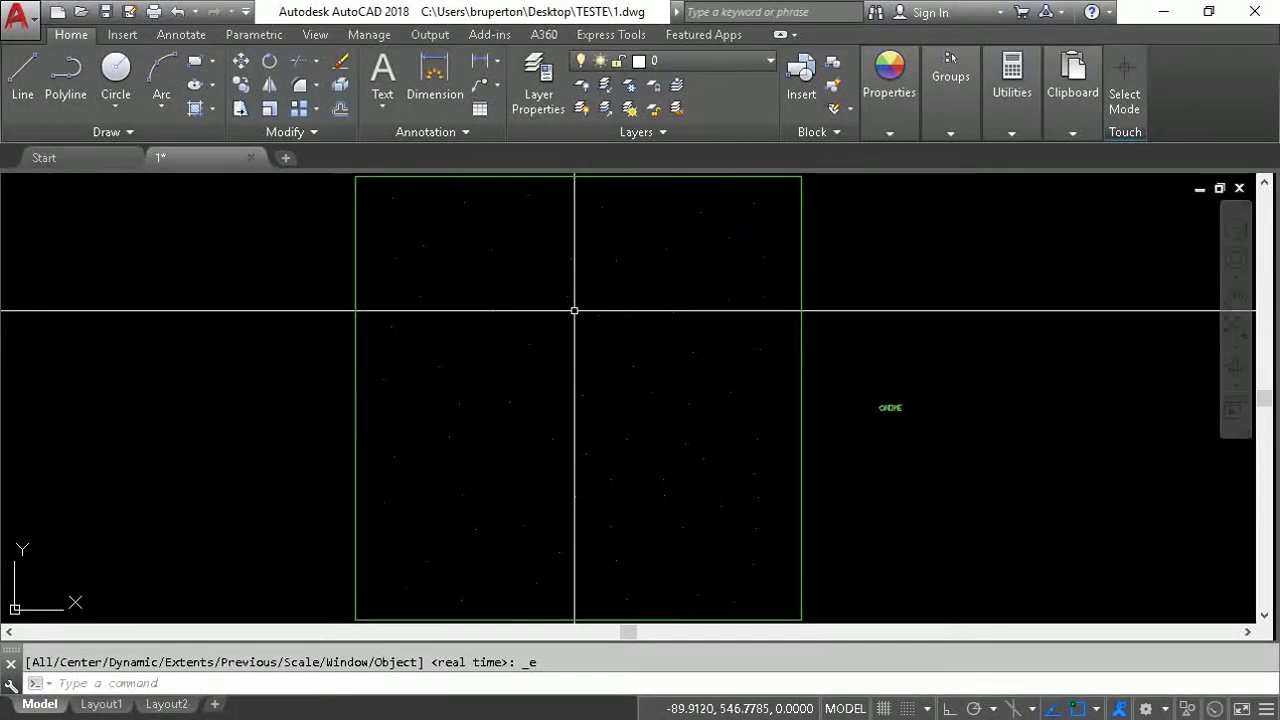
scroll(906, 415, "up", 8)
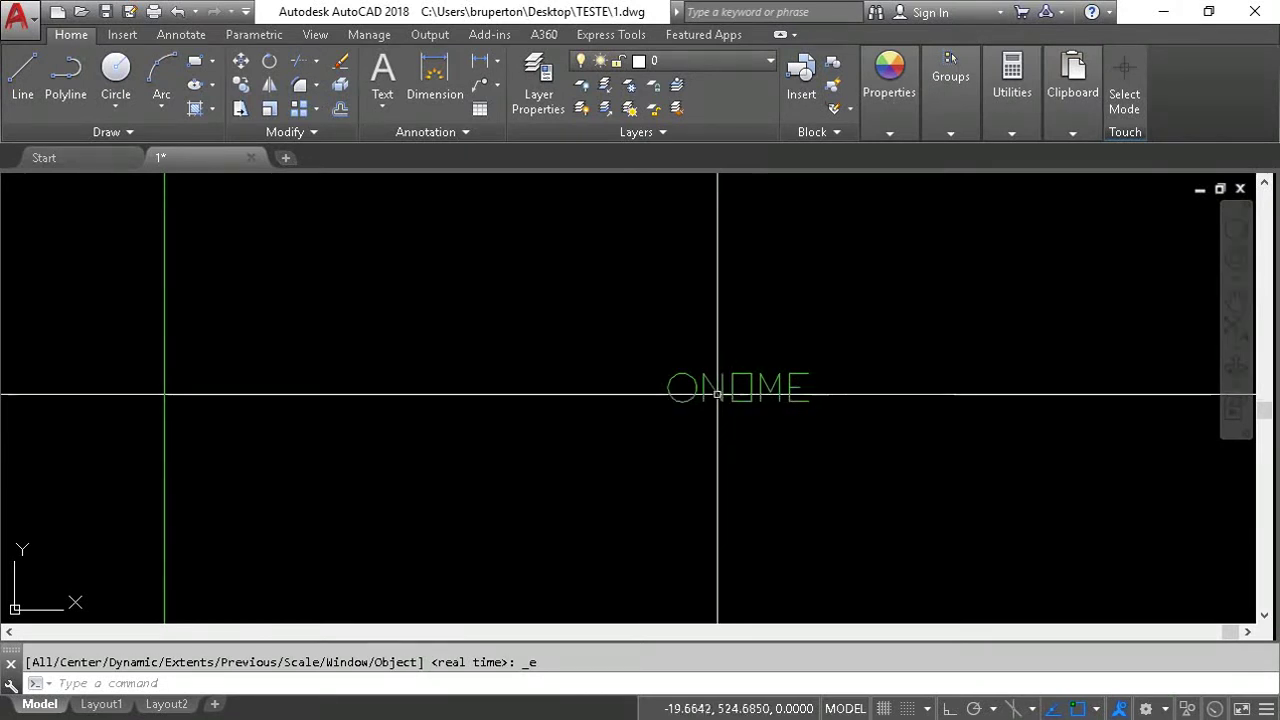
left_click(697, 383)
scroll(690, 381, "down", 10)
key("Escape")
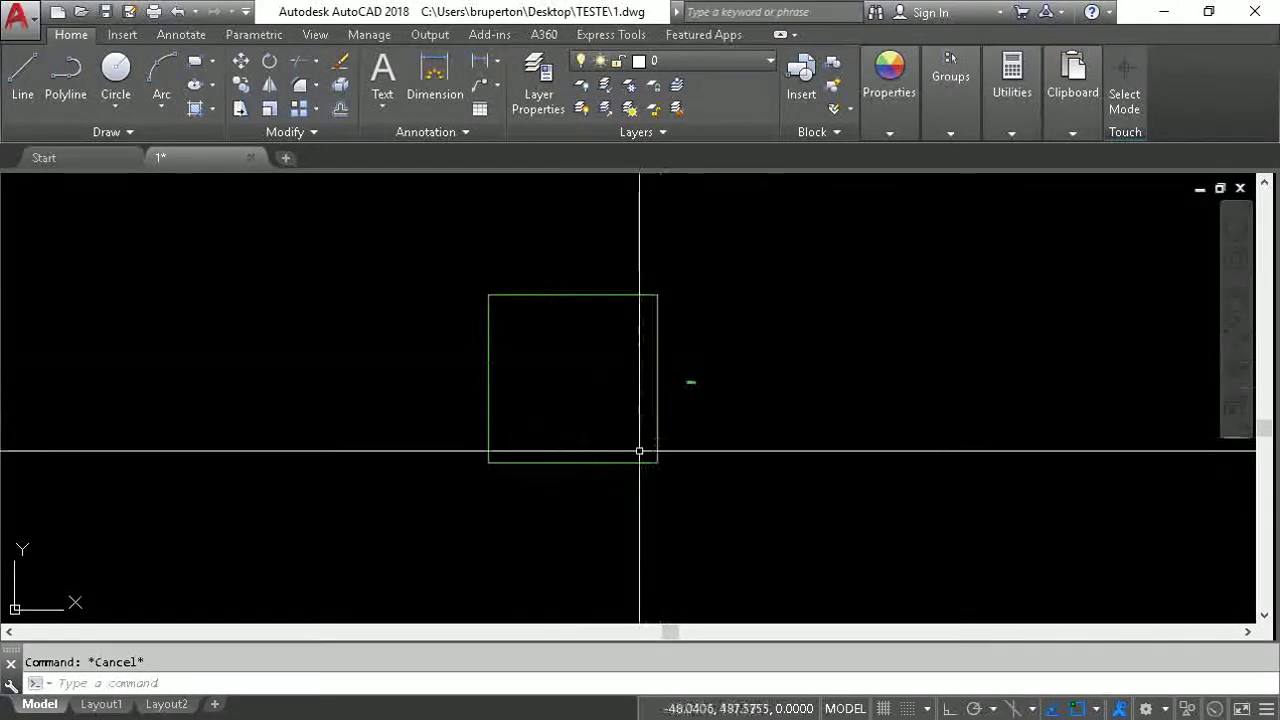
middle_click(541, 385)
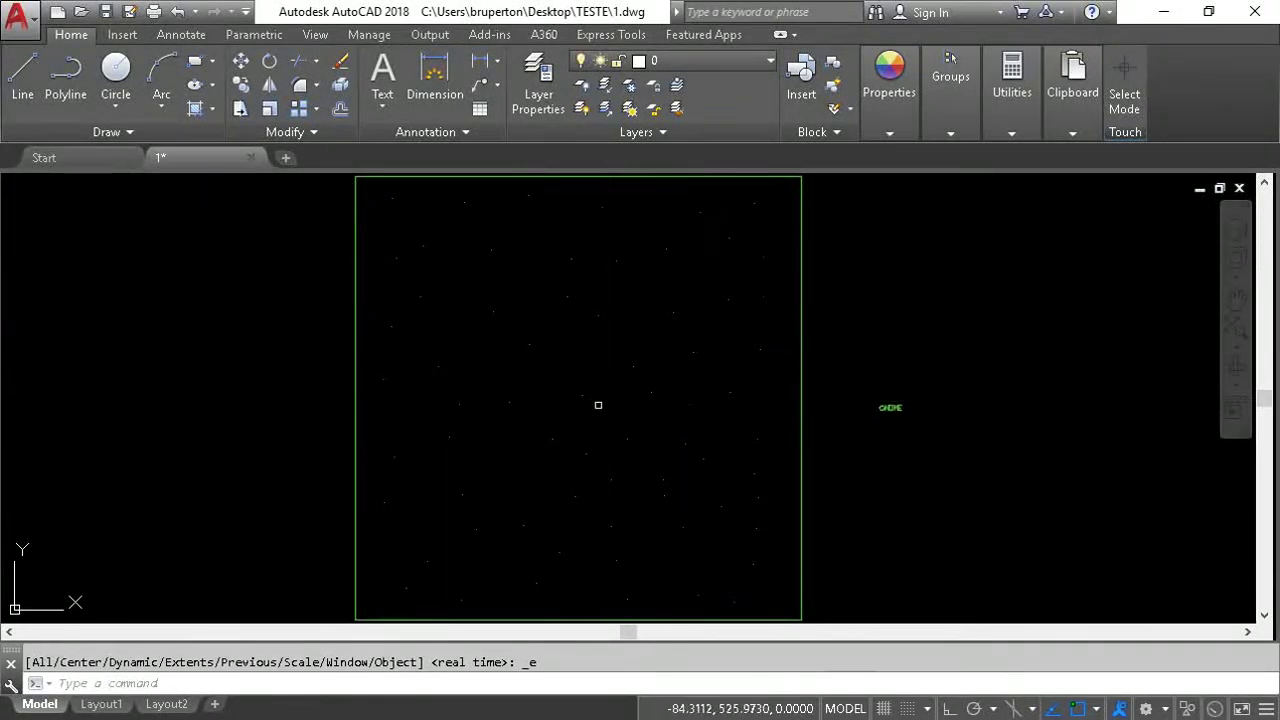
scroll(900, 410, "up", 8)
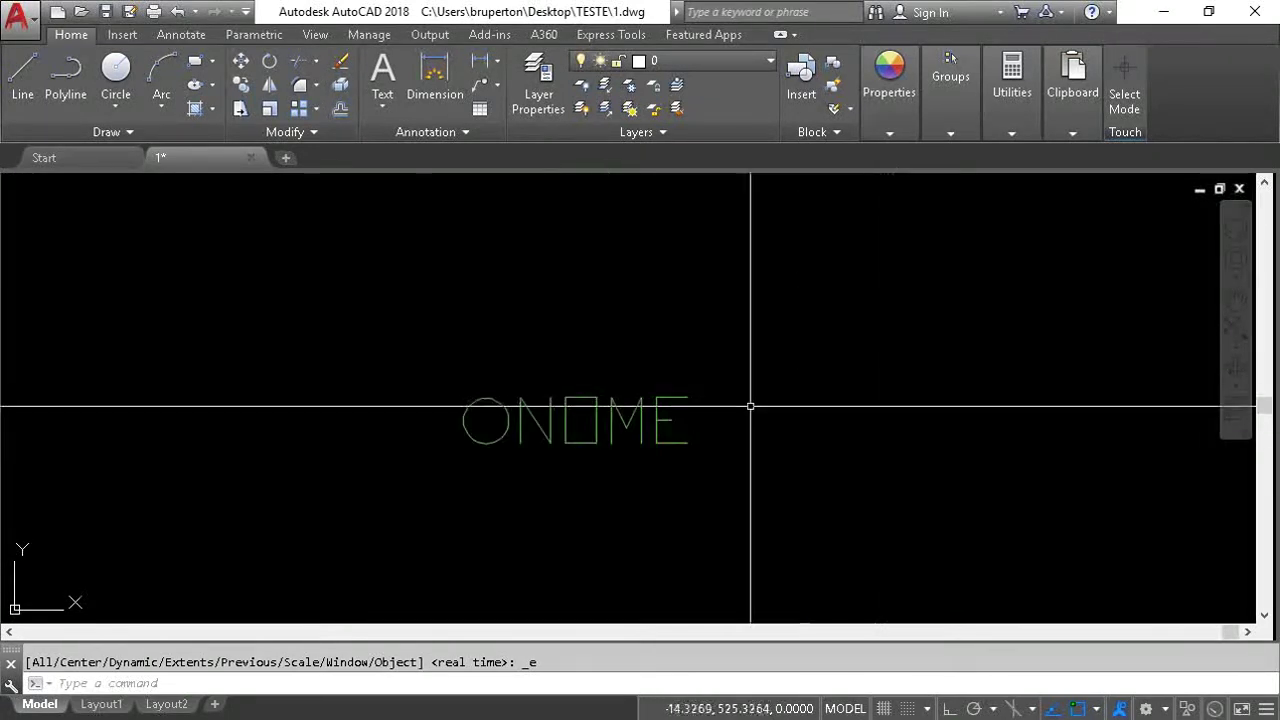
scroll(420, 330, "up", 4)
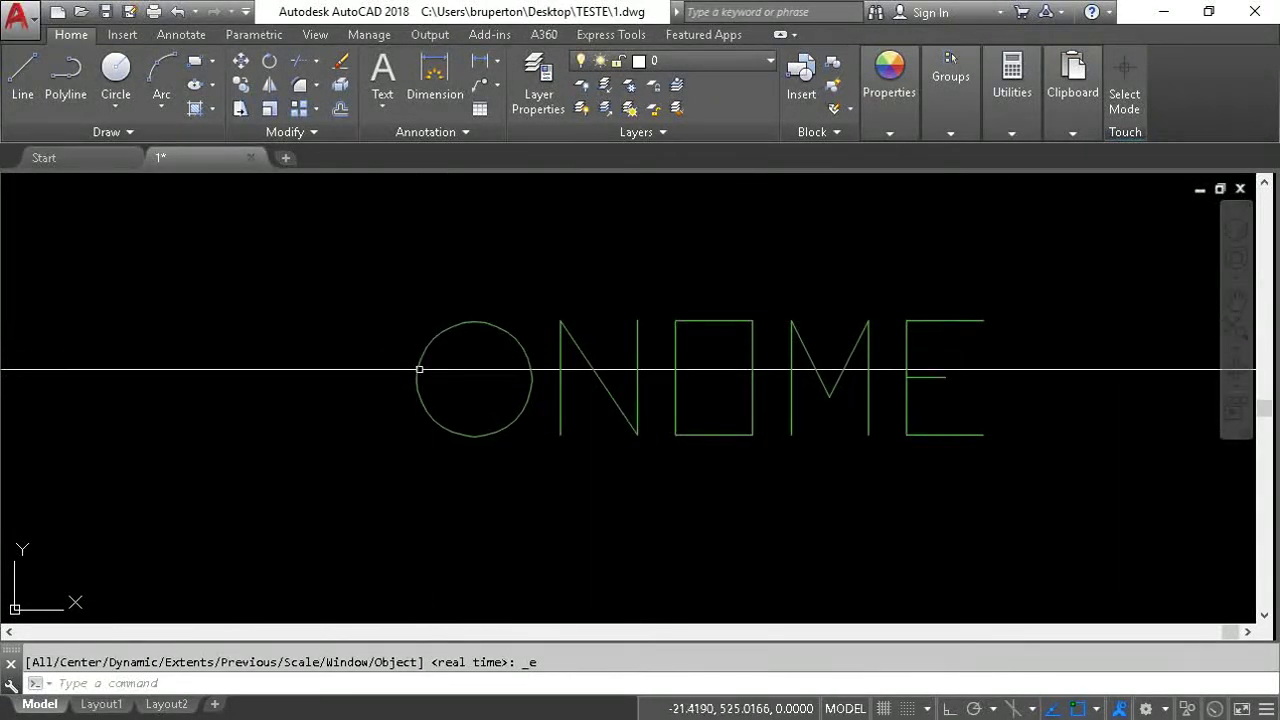
scroll(432, 384, "down", 2)
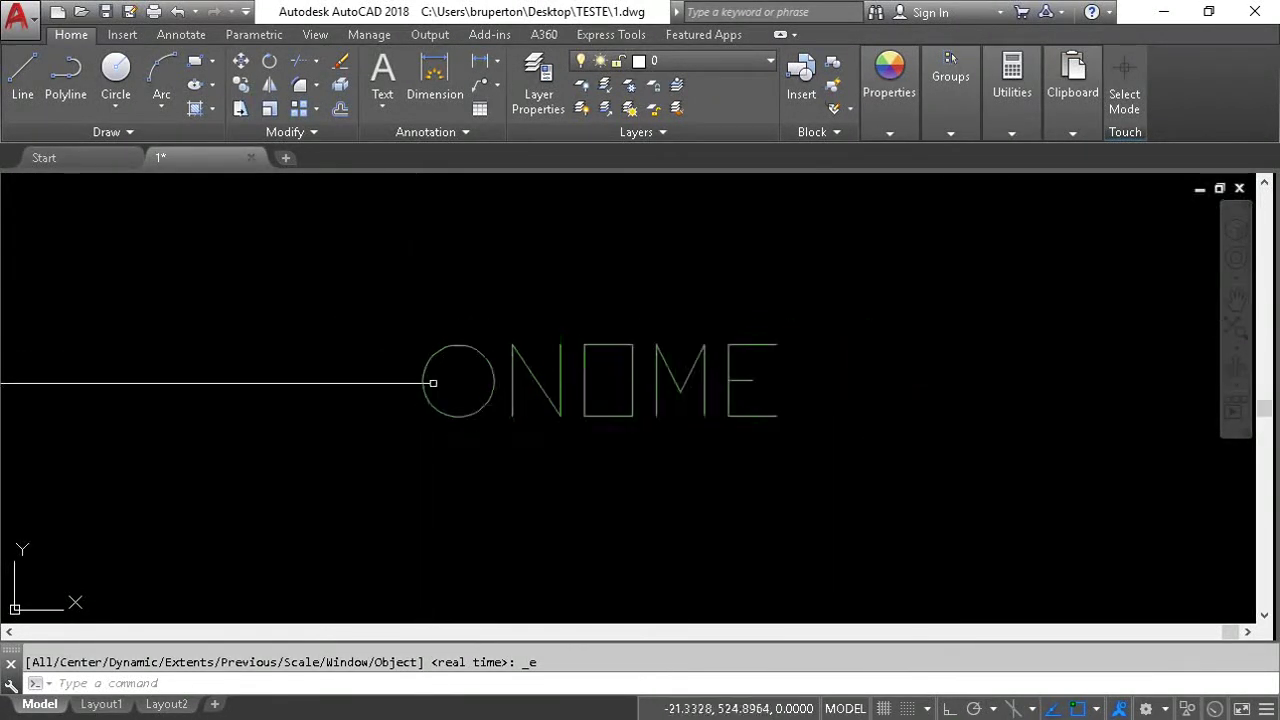
left_click(531, 377)
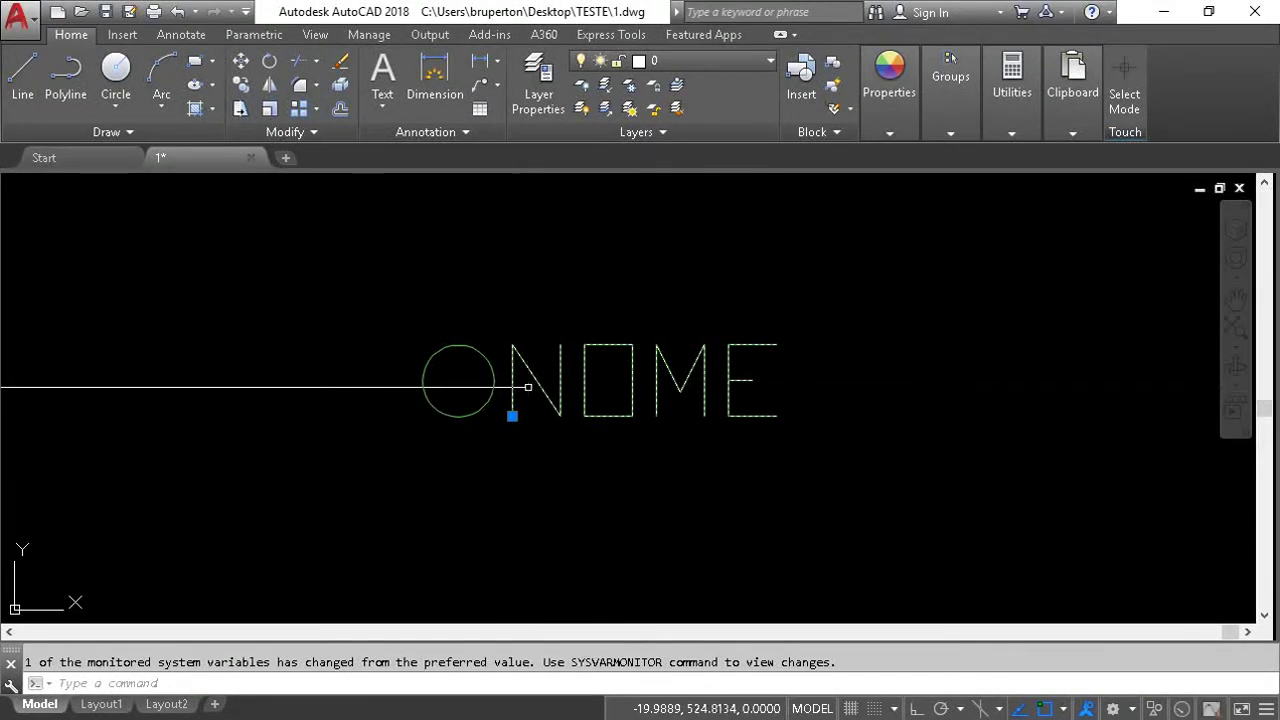
key("Escape")
type("ATTDef")
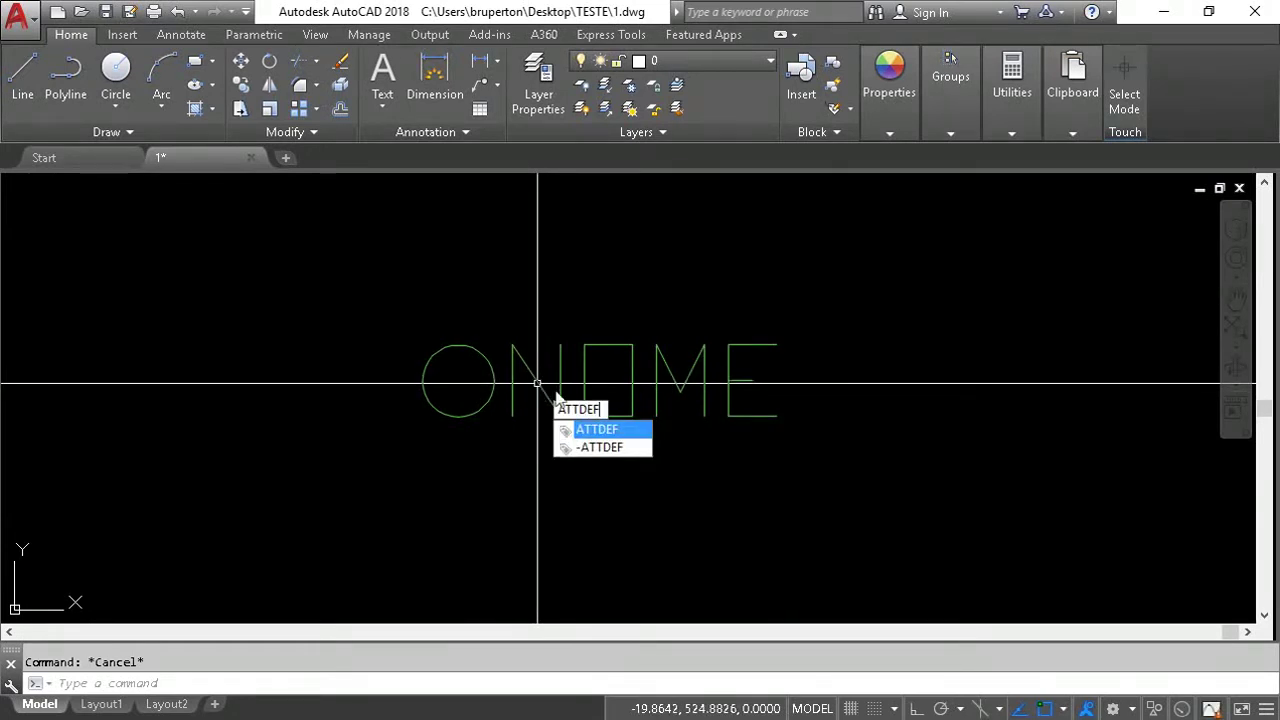
left_click(594, 431)
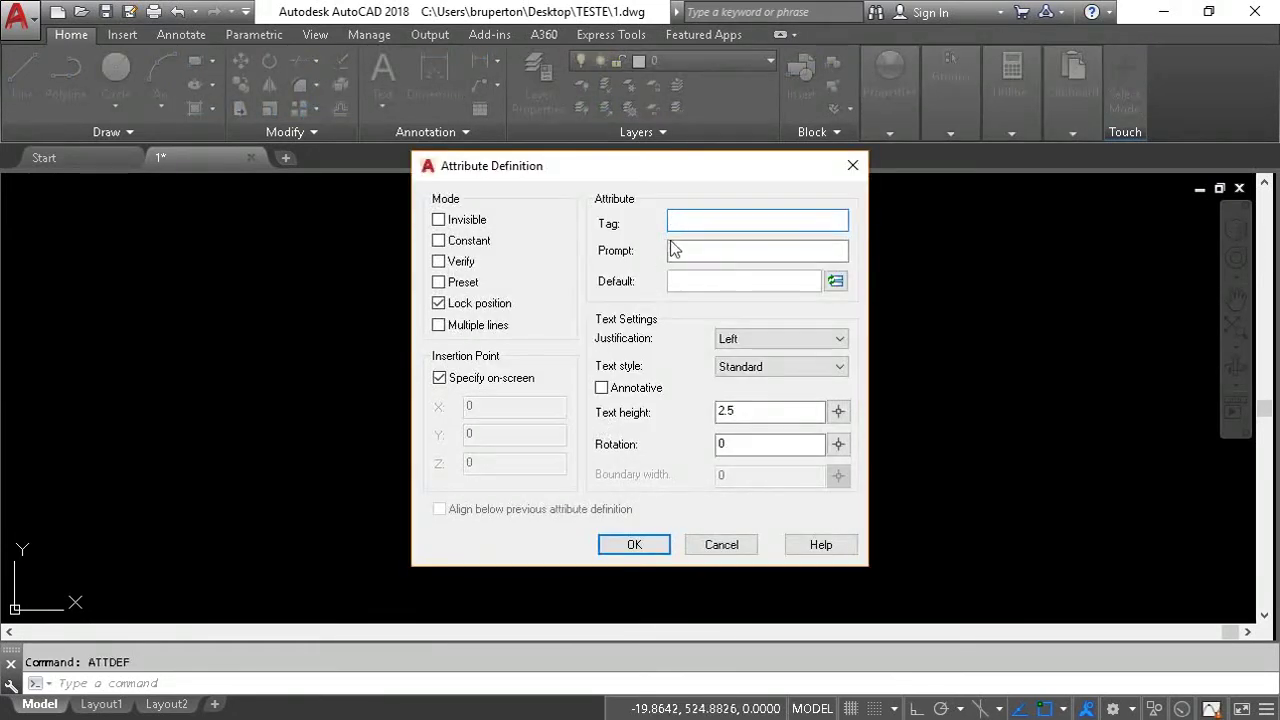
type("nome")
left_click(631, 545)
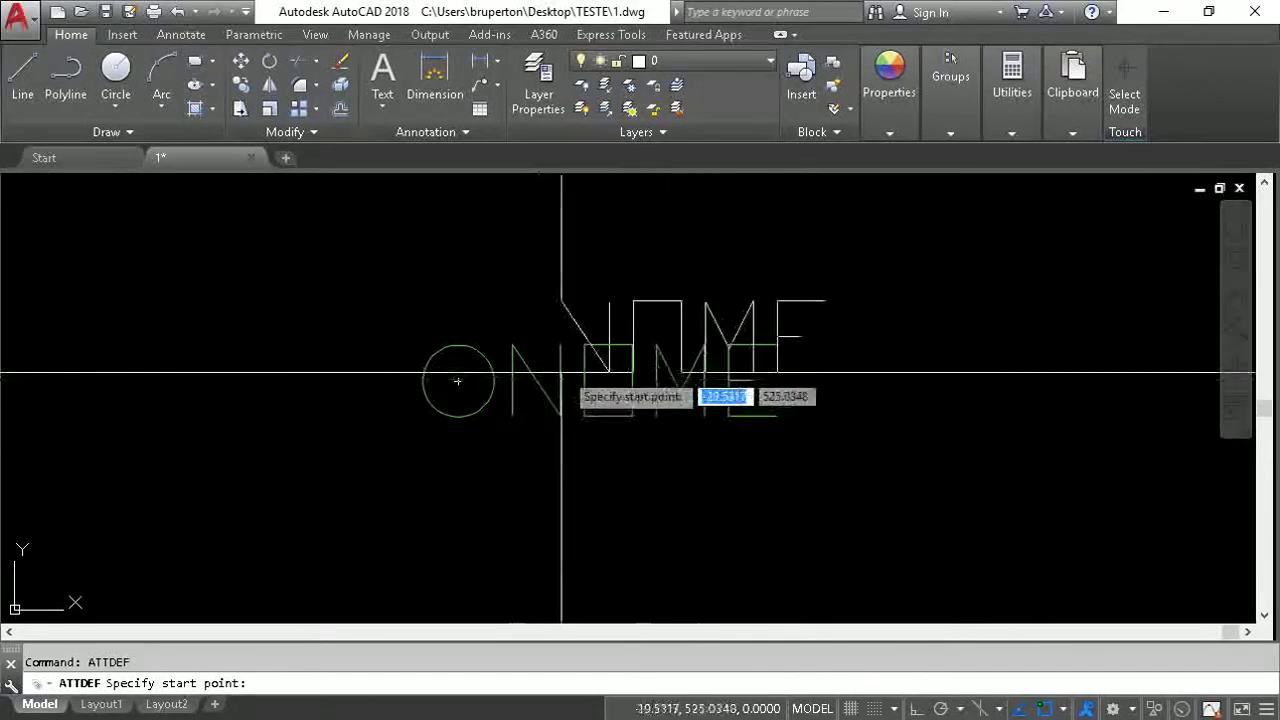
key("Escape")
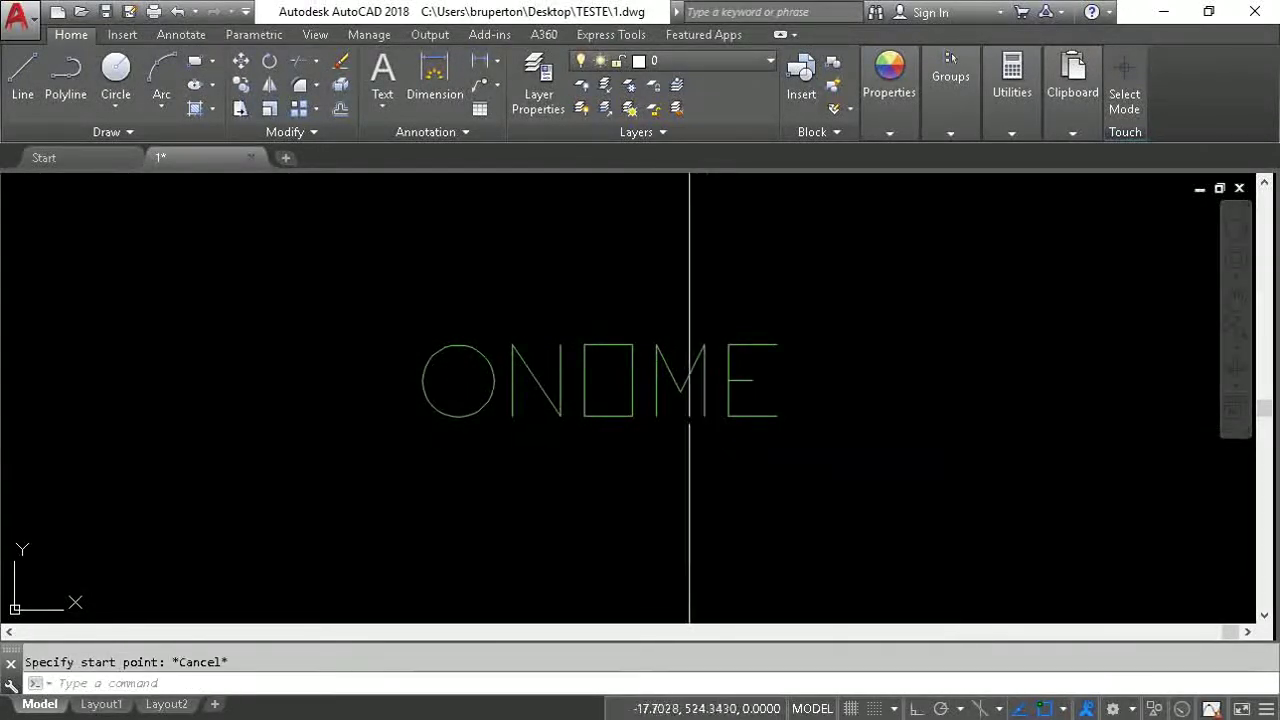
Step: Start a block definition named arvore with its base point at the centre of the circle
scroll(637, 393, "up", 3)
scroll(637, 393, "down", 3)
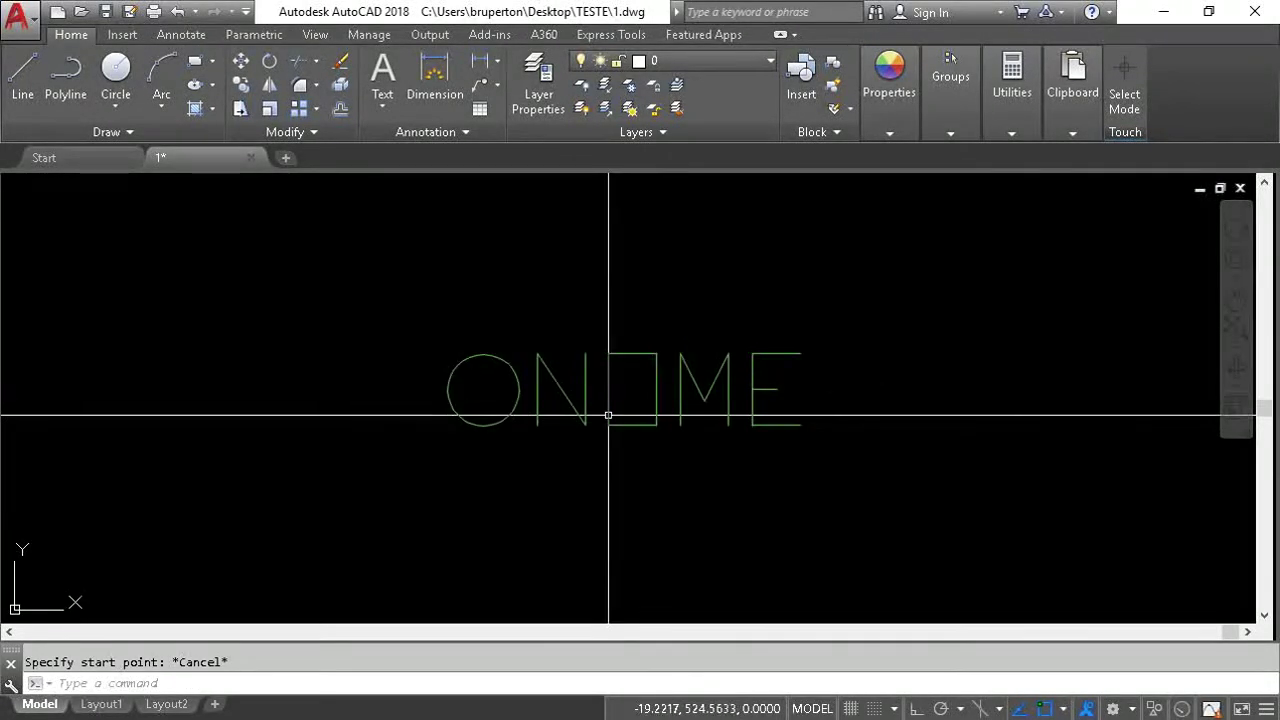
type("b")
key("Return")
key("Escape")
type("b")
key("Return")
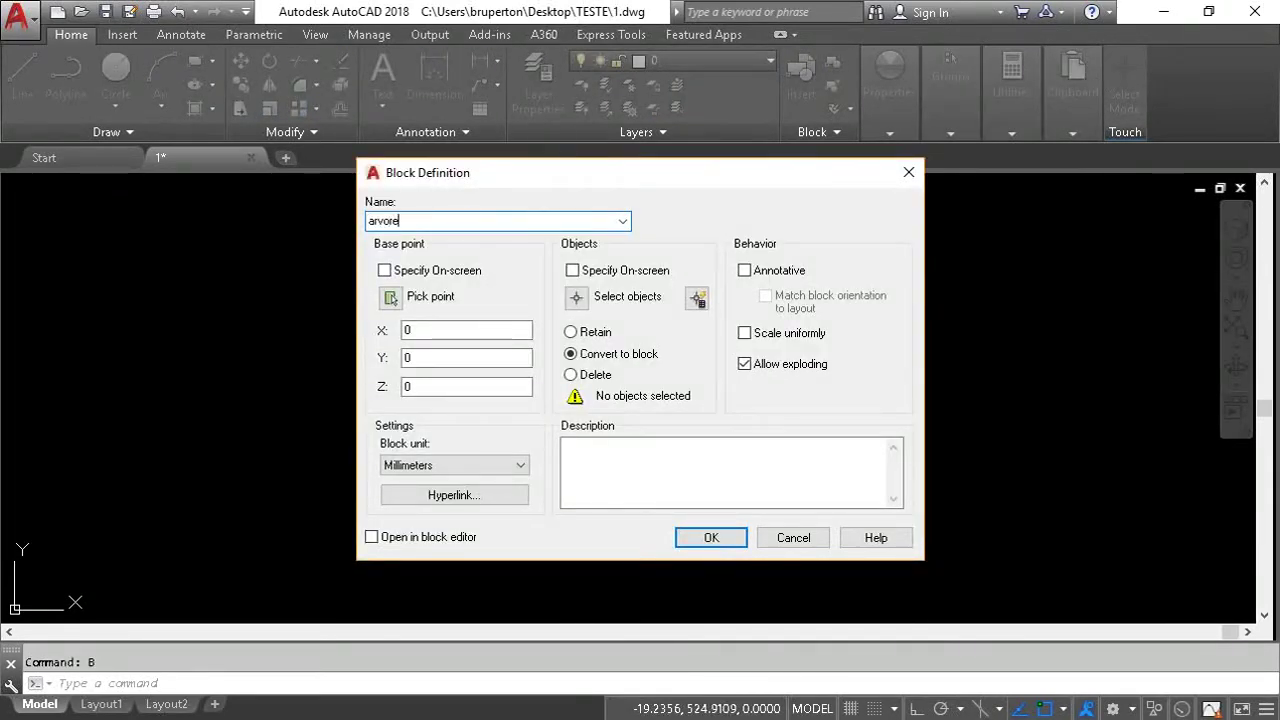
left_click(390, 298)
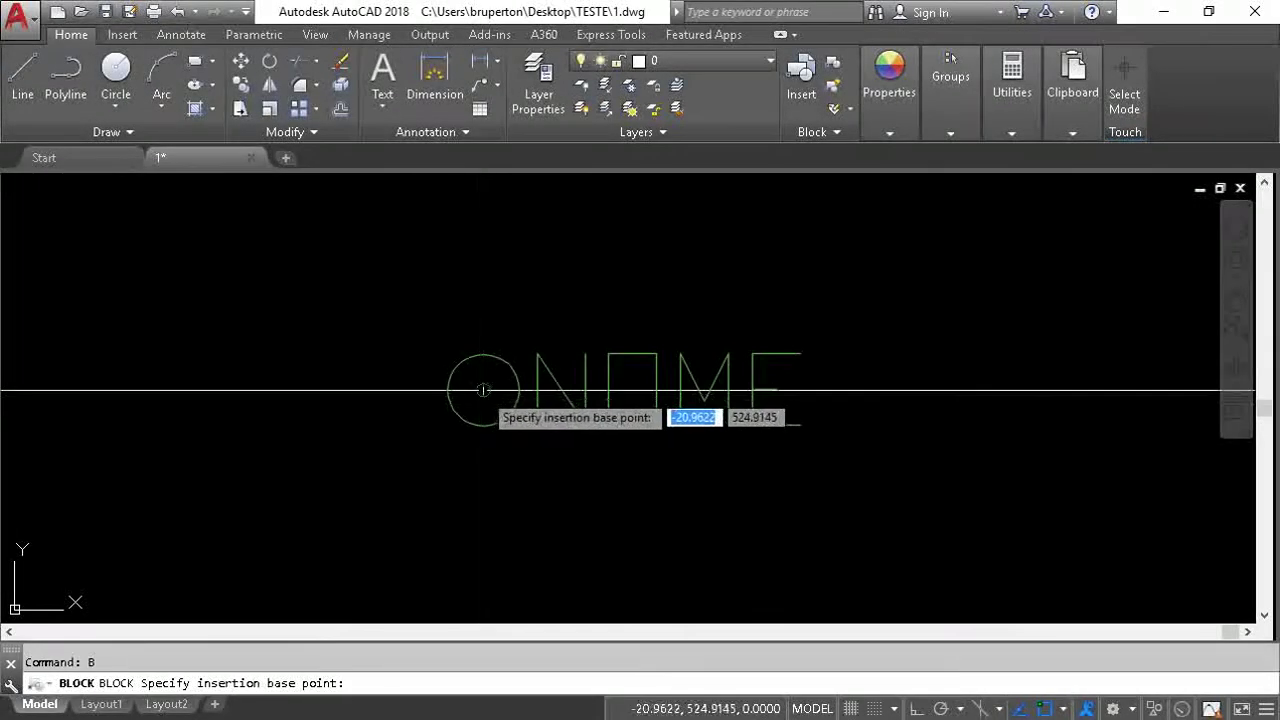
left_click(483, 390)
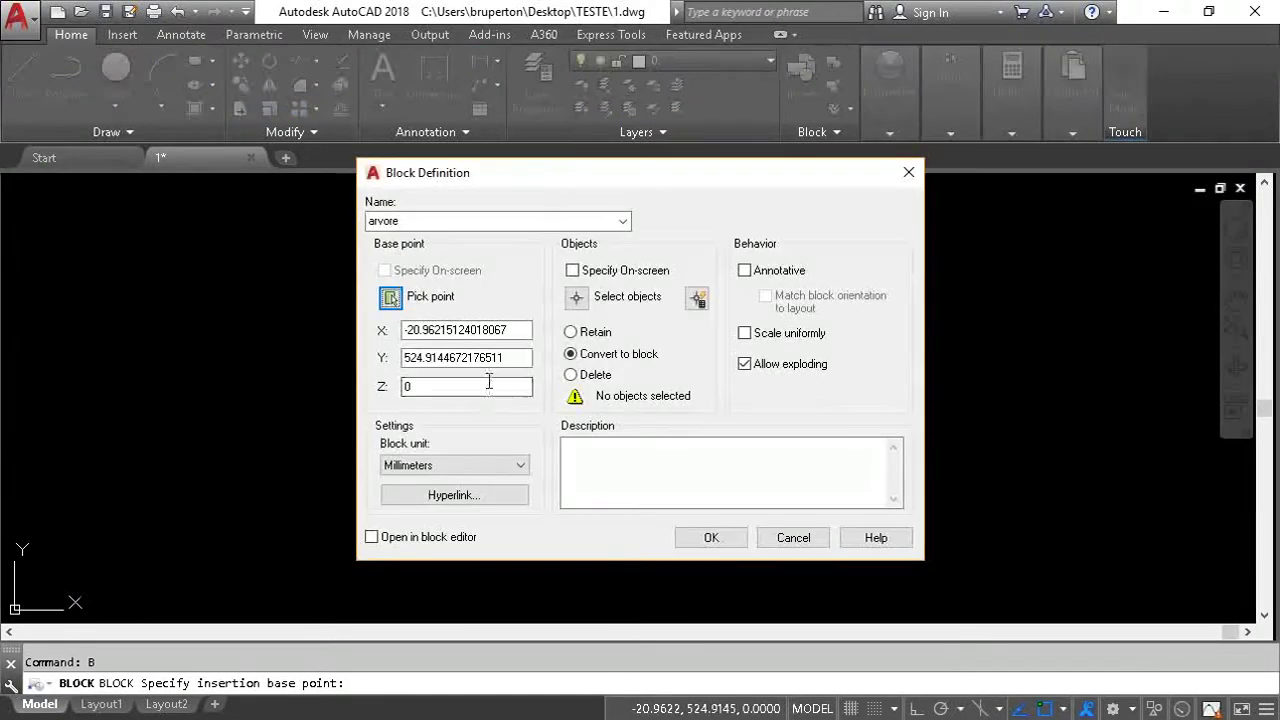
Step: Select the circle and the NOME attribute as the block's objects and create the block with the NOME value left empty
left_click(584, 304)
left_click(423, 306)
left_click(857, 466)
key("Return")
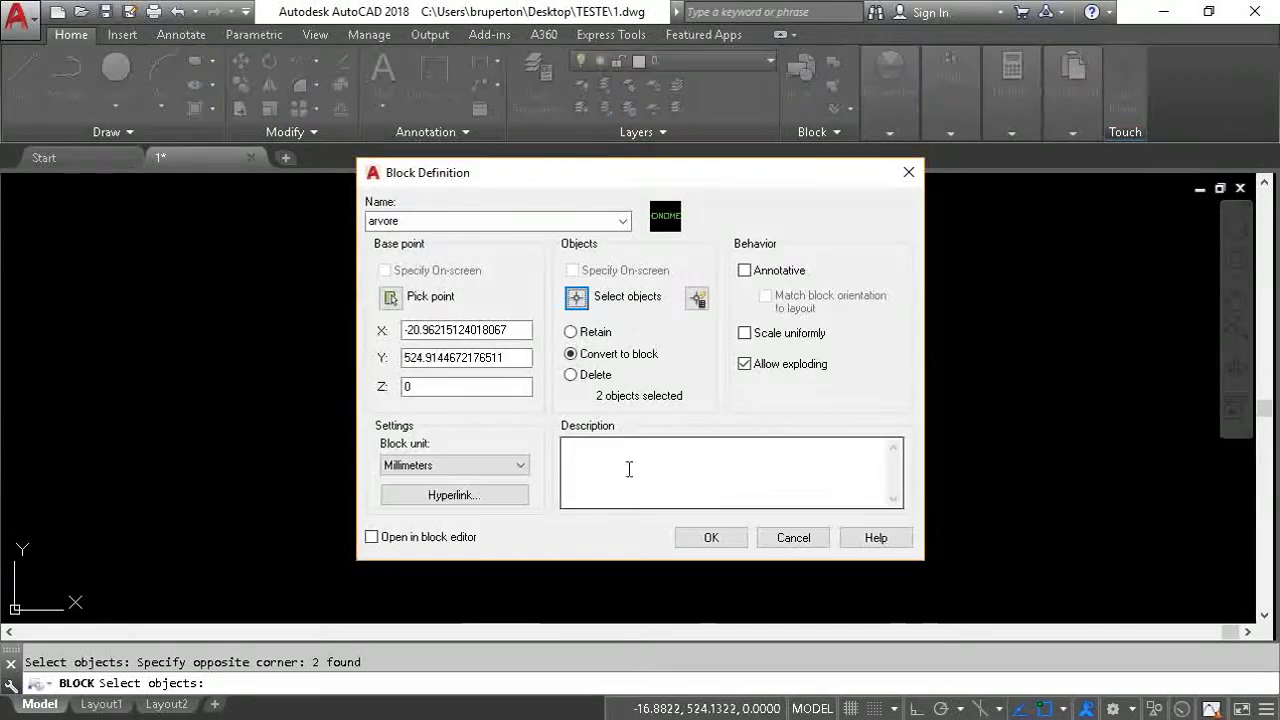
left_click(710, 540)
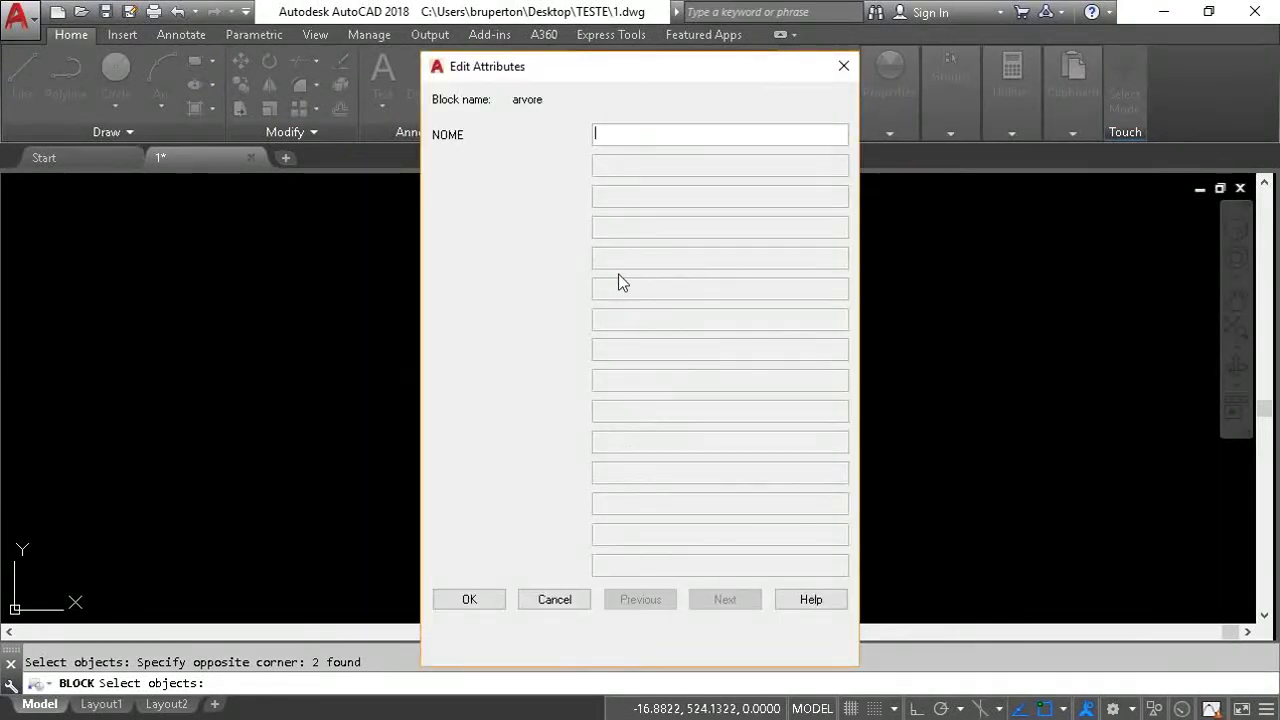
left_click(469, 599)
Step: Inspect the new arvore block up close and in relation to the square of points
scroll(554, 430, "down", 1)
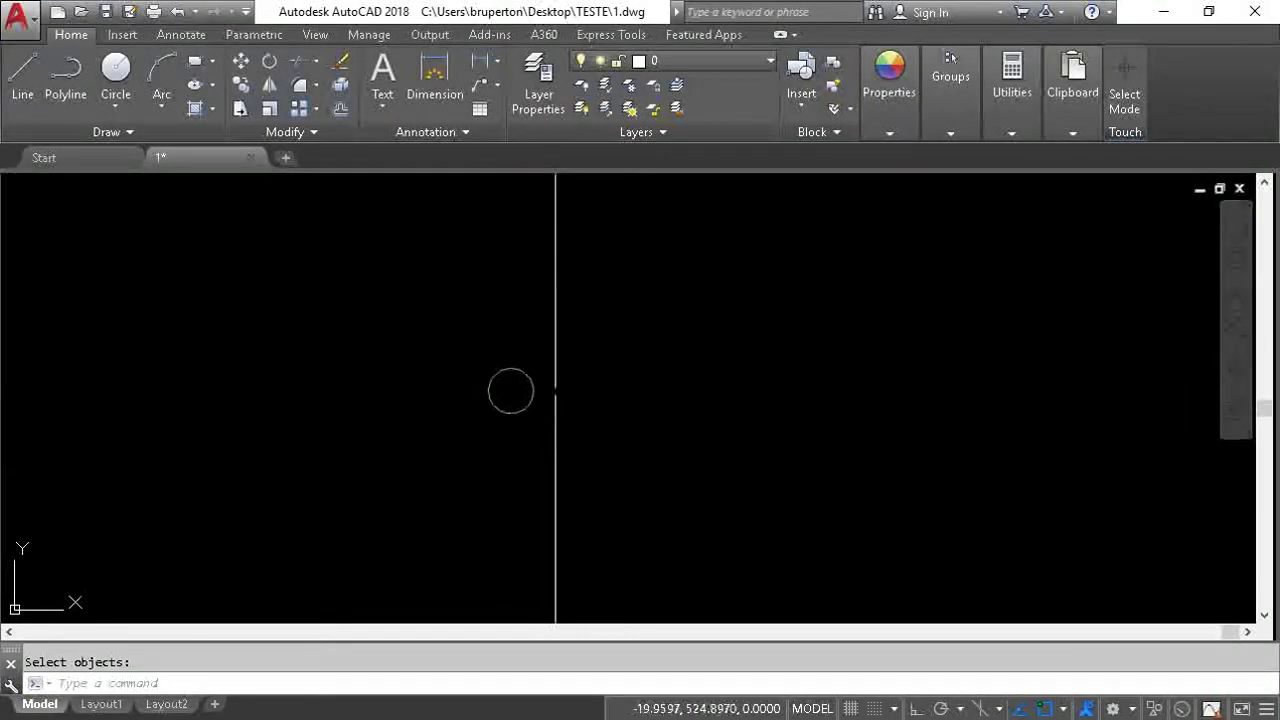
middle_click(533, 380)
middle_click(533, 380)
scroll(750, 394, "up", 3)
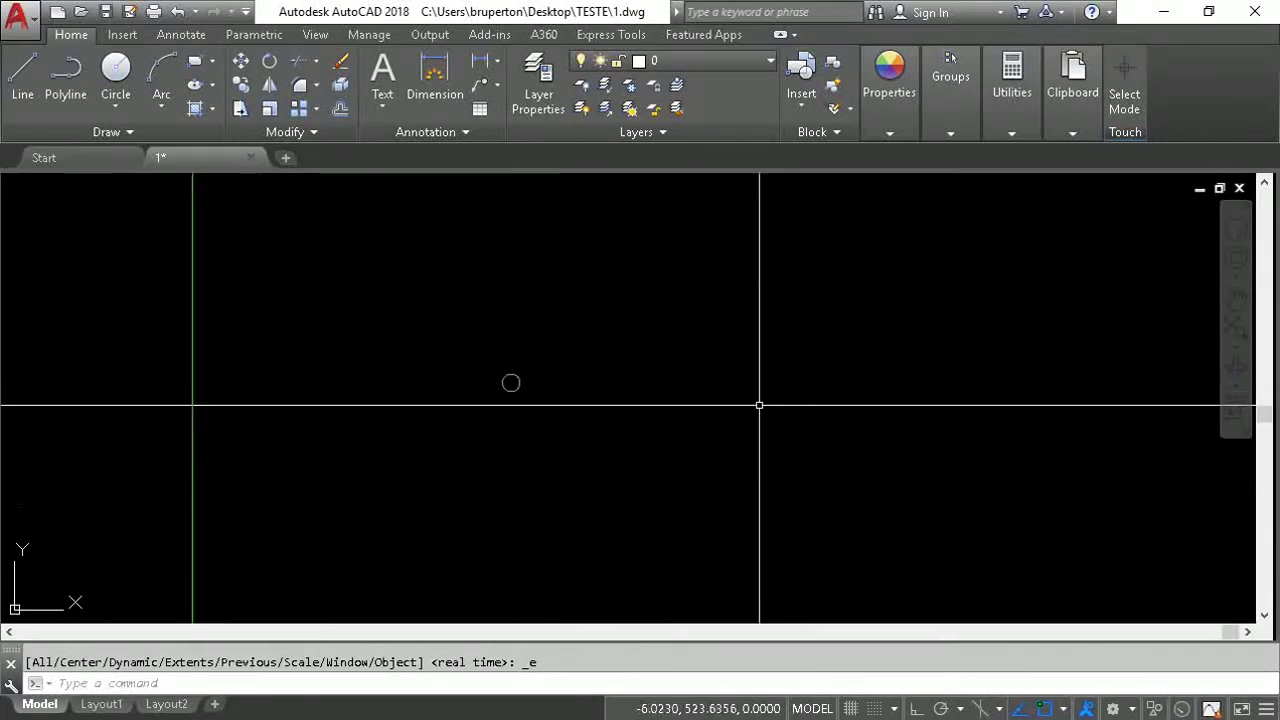
scroll(486, 386, "up", 2)
scroll(480, 390, "up", 4)
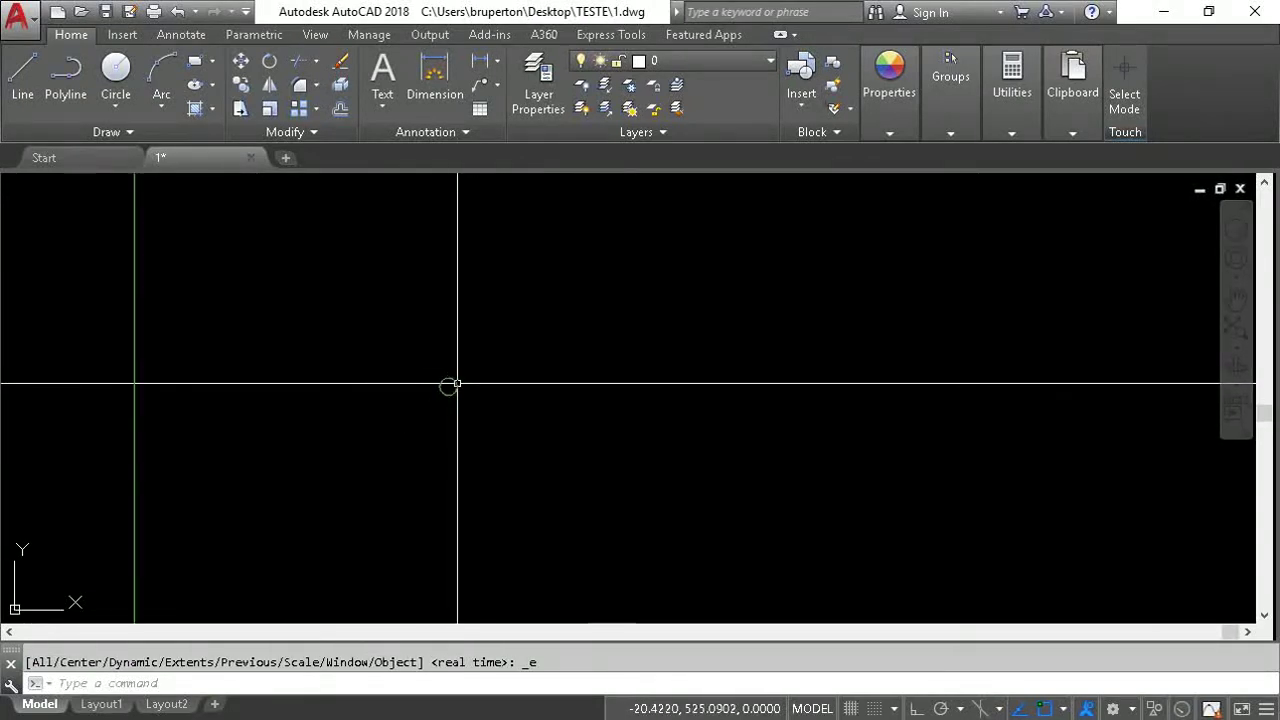
scroll(466, 386, "down", 4)
scroll(620, 454, "up", 6)
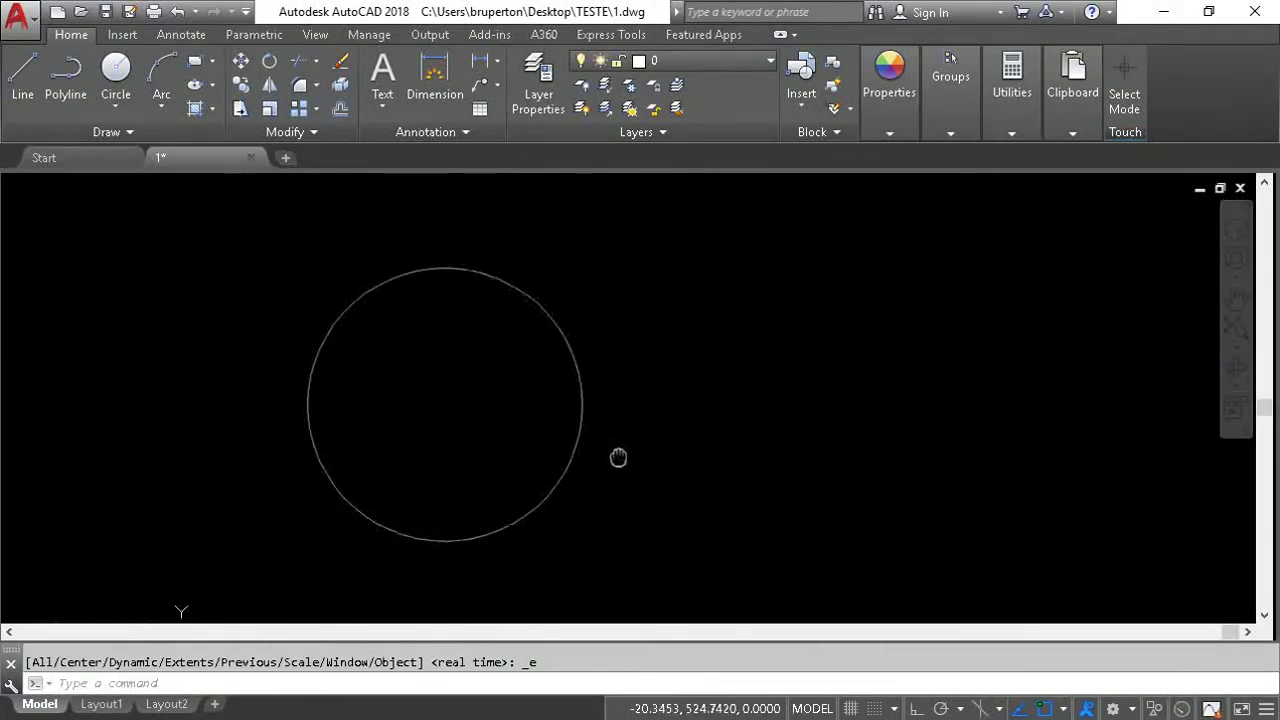
scroll(605, 438, "down", 5)
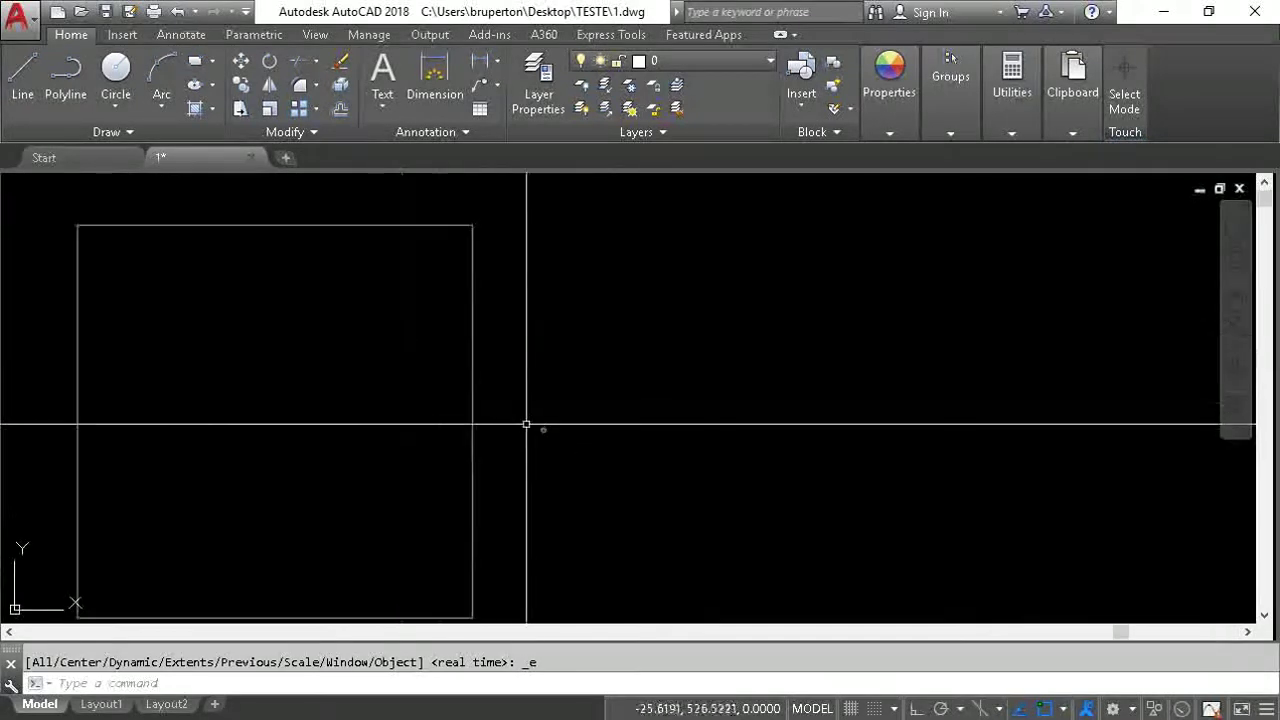
middle_click_drag(549, 437, 569, 426)
scroll(540, 425, "up", 3)
scroll(686, 449, "up", 1)
middle_click_drag(660, 443, 508, 426)
scroll(731, 483, "up", 1)
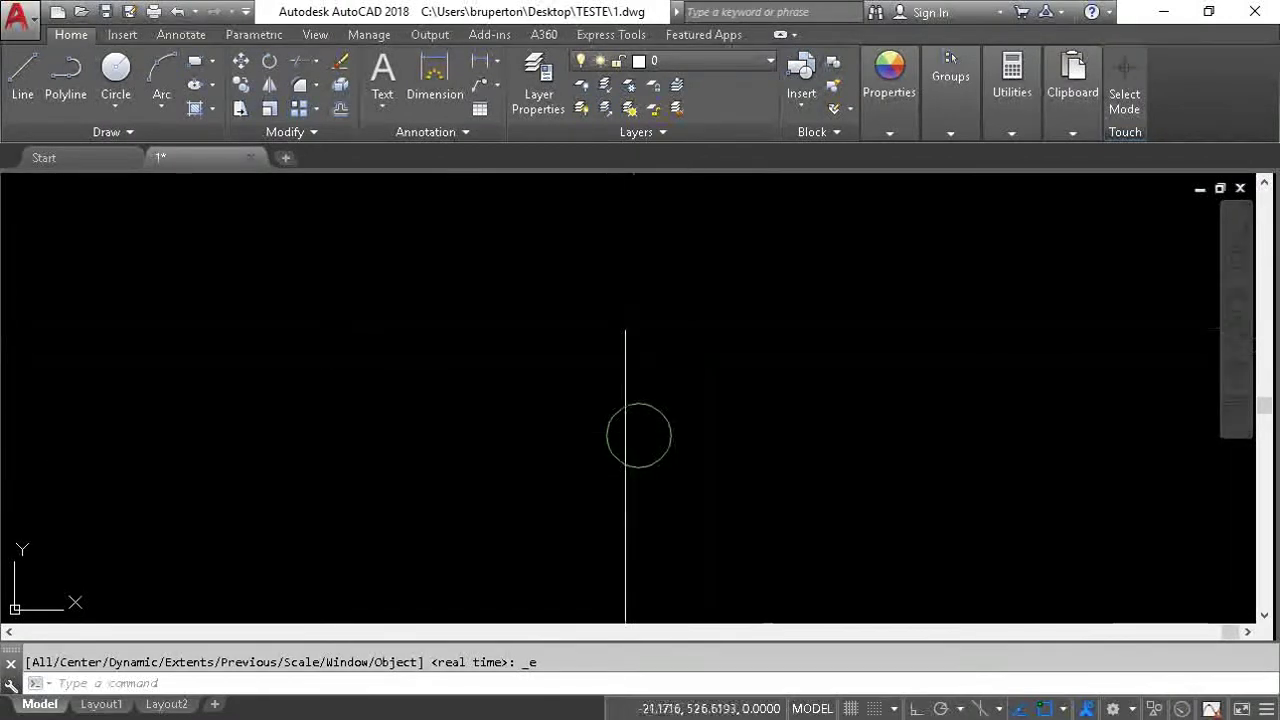
scroll(695, 452, "up", 3)
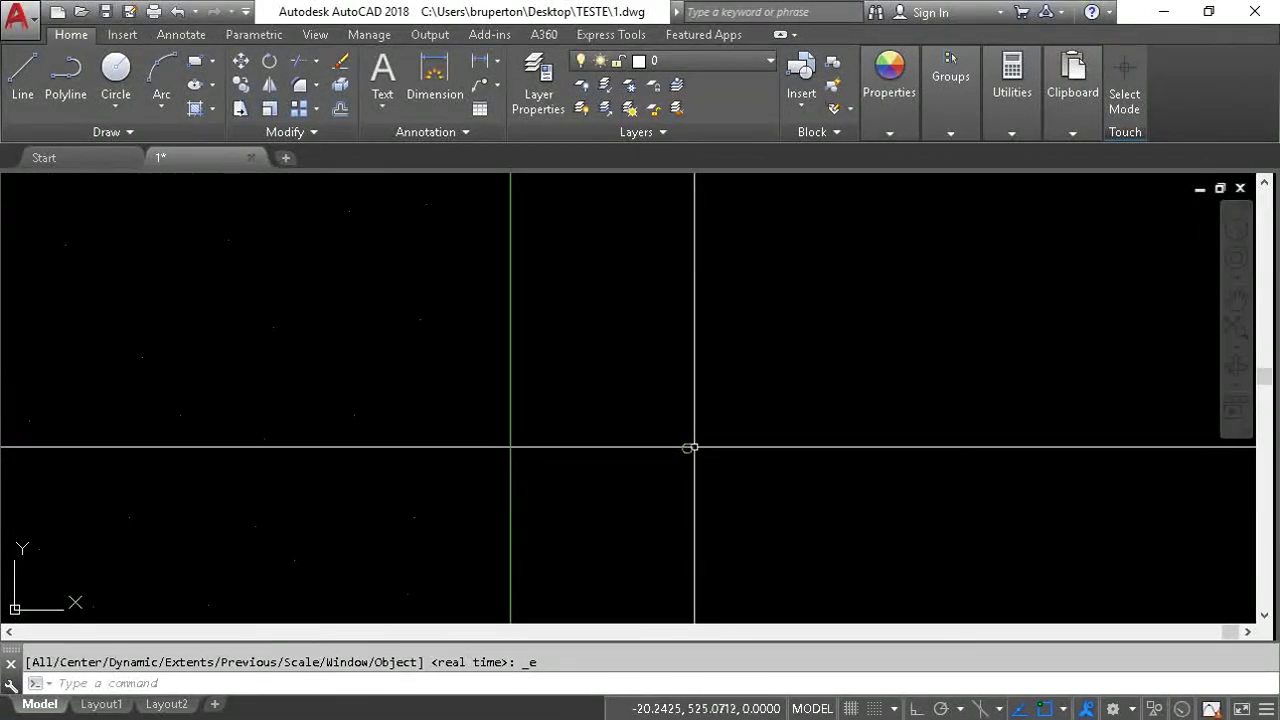
middle_click(688, 447)
middle_click(688, 447)
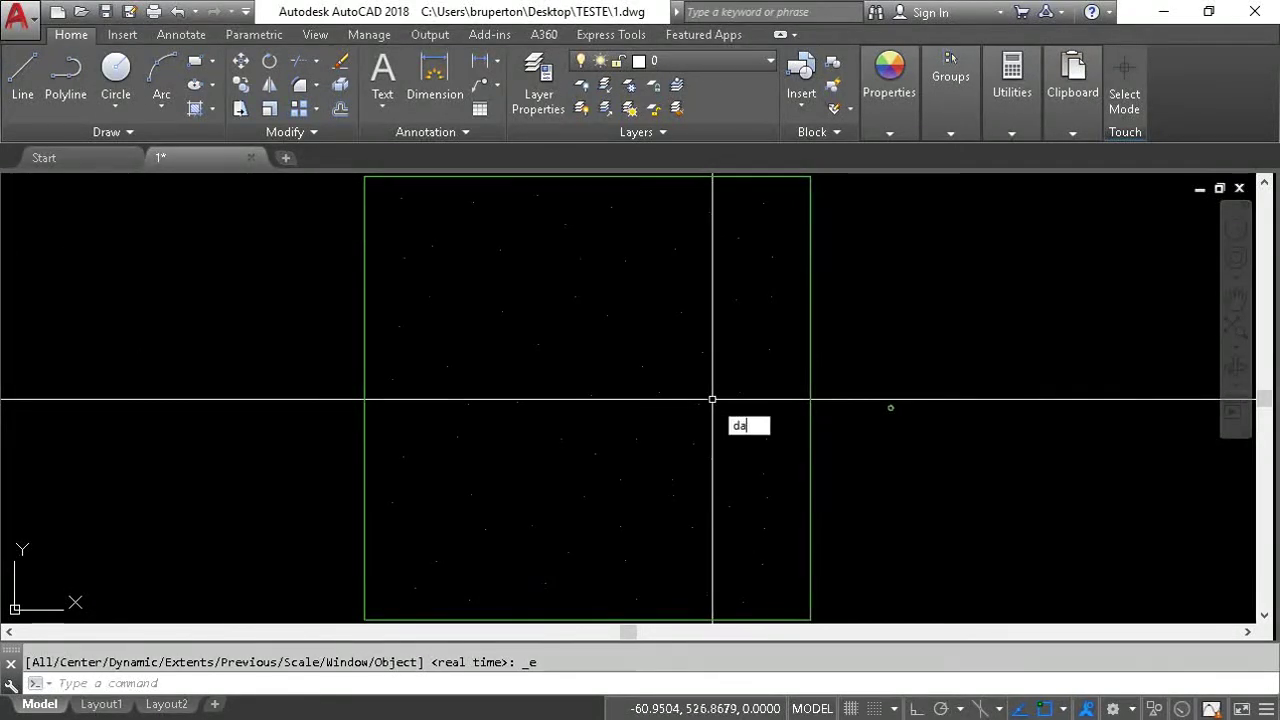
Step: Create a new data extraction saved in the TESTE folder, with the current drawing as its data source
type("data")
key("Return")
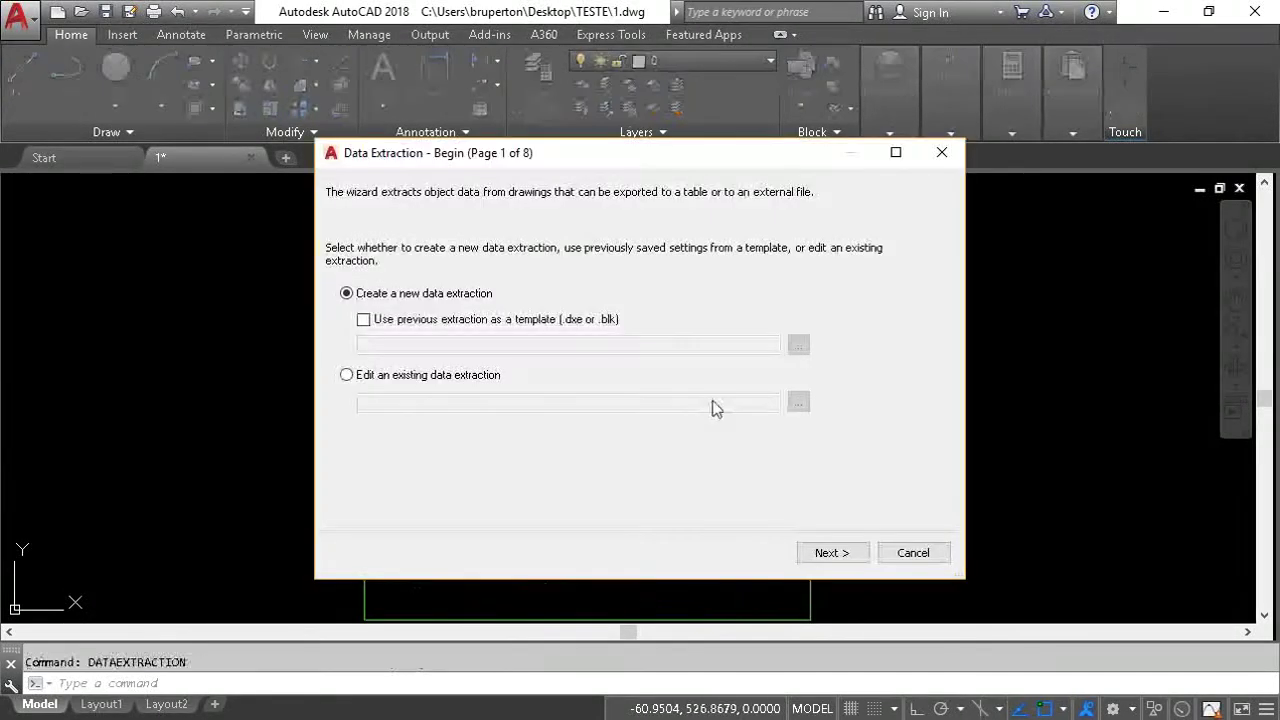
left_click(830, 552)
left_click(523, 157)
left_click(540, 272)
left_click(560, 556)
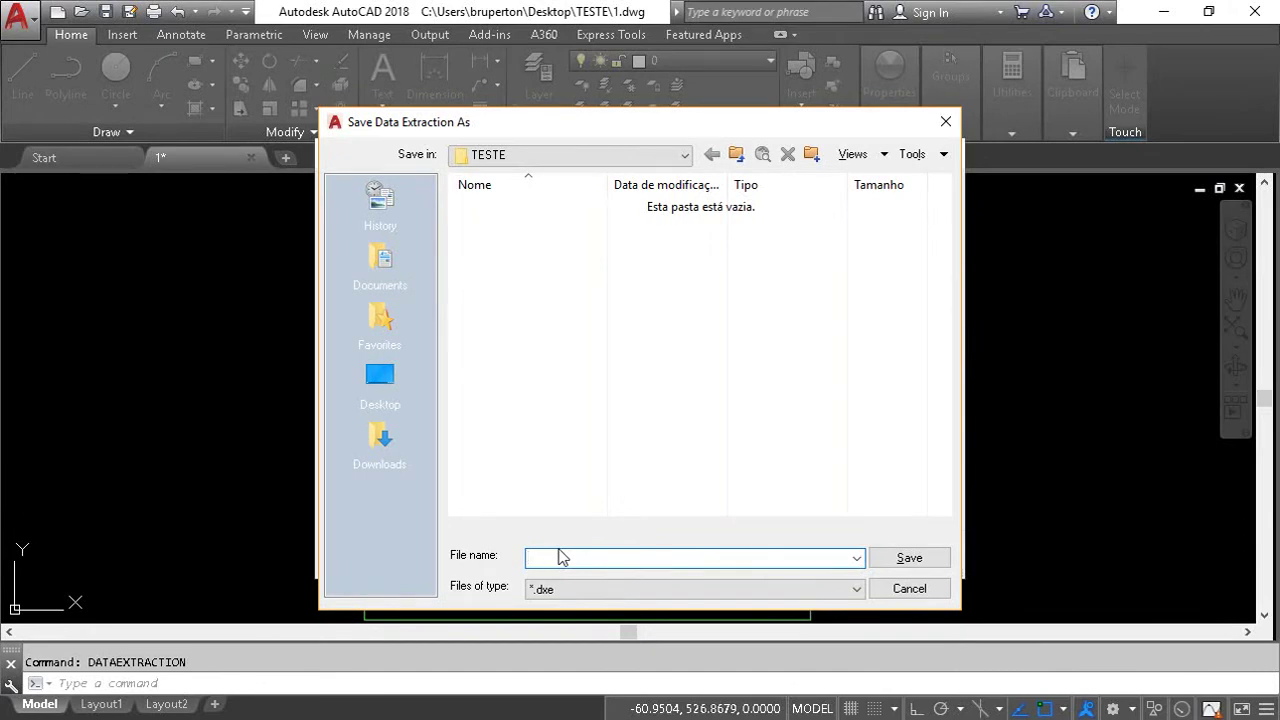
left_click(889, 558)
left_click(830, 553)
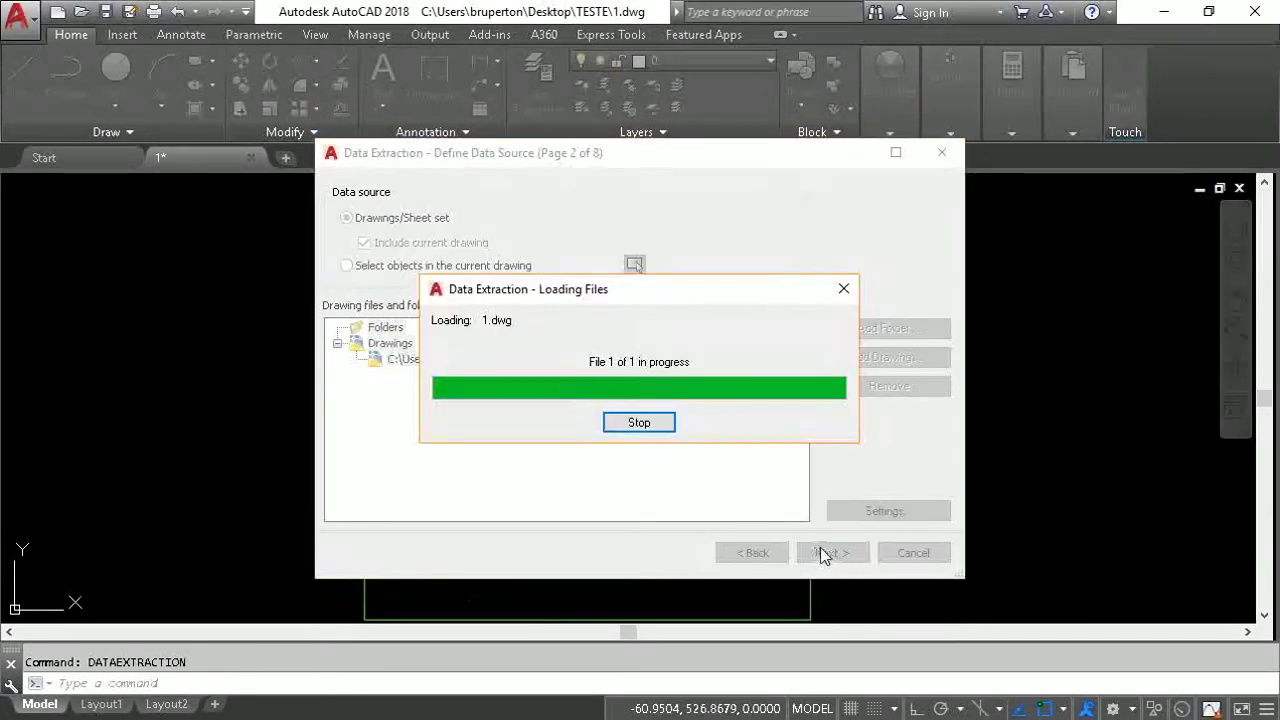
Step: Exclude the arvore, Attribute Definition and Circle objects from the extraction, keeping Point and Polyline
left_click(341, 250)
left_click(341, 271)
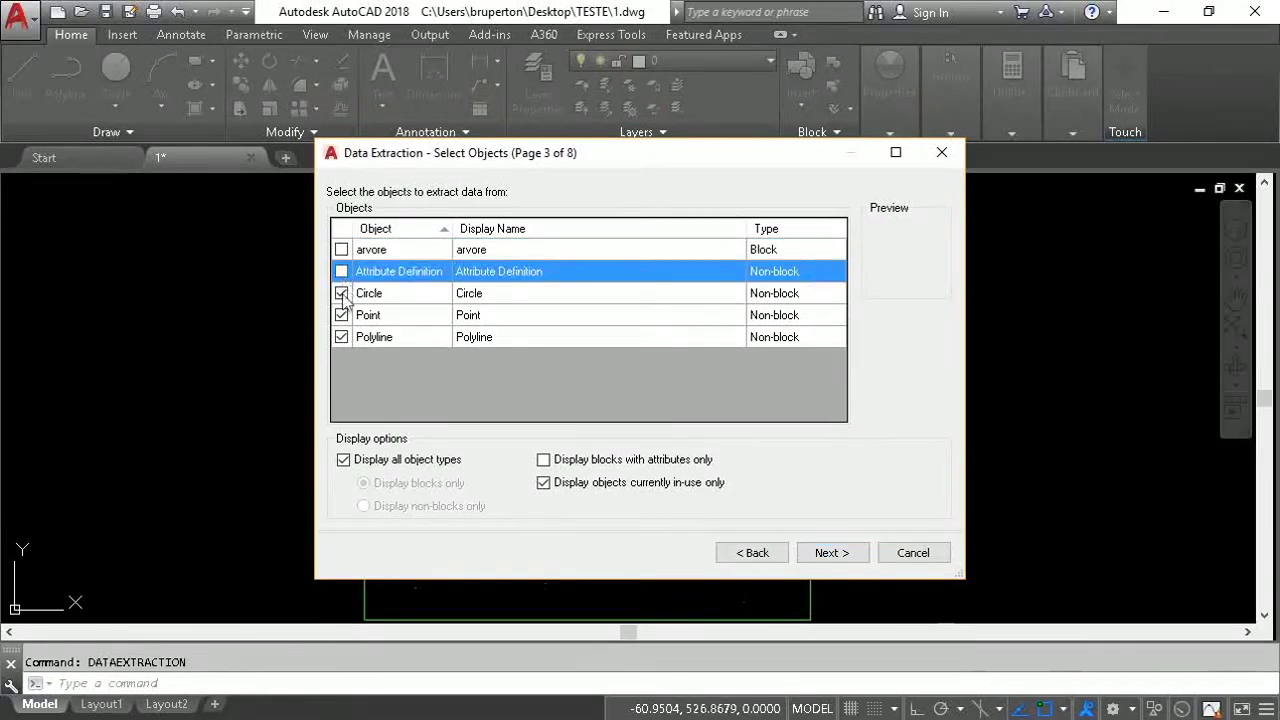
left_click(341, 293)
left_click(345, 337)
left_click(372, 316)
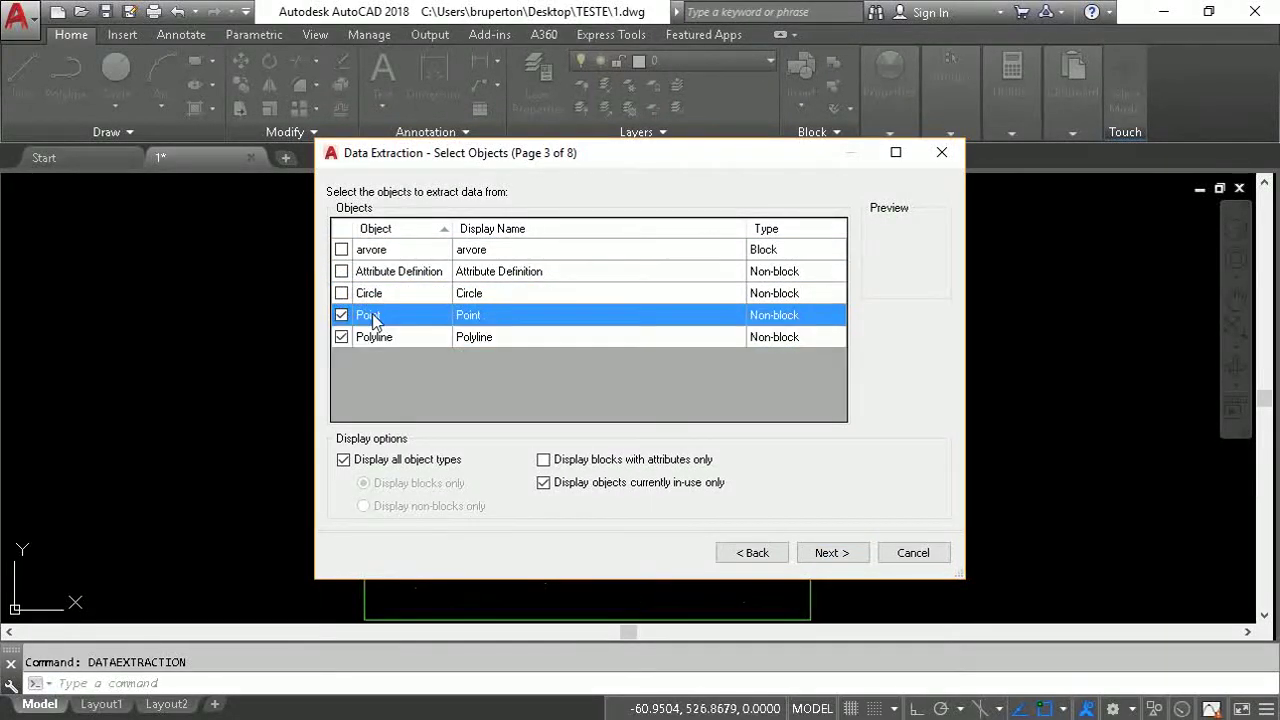
left_click(830, 553)
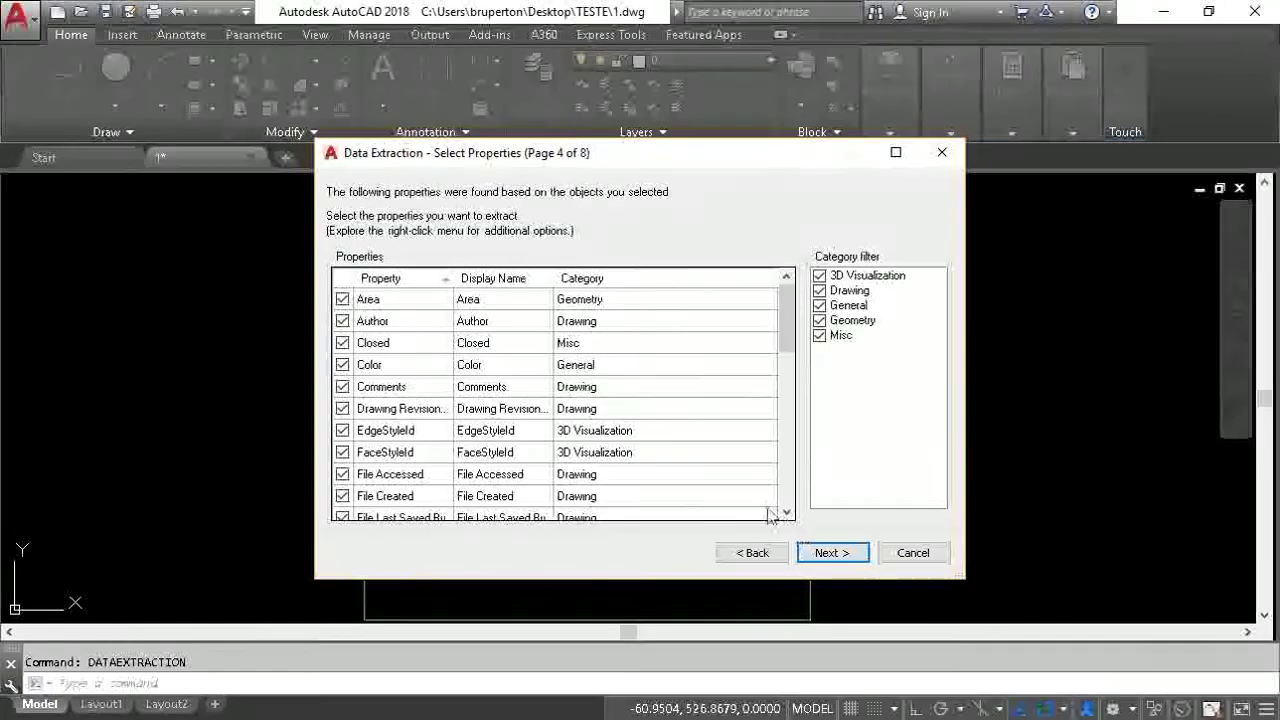
Step: Limit the extracted properties to the Geometry category, excluding 3D Visualization, Drawing, General and Misc
left_click(819, 275)
left_click(819, 290)
left_click(820, 306)
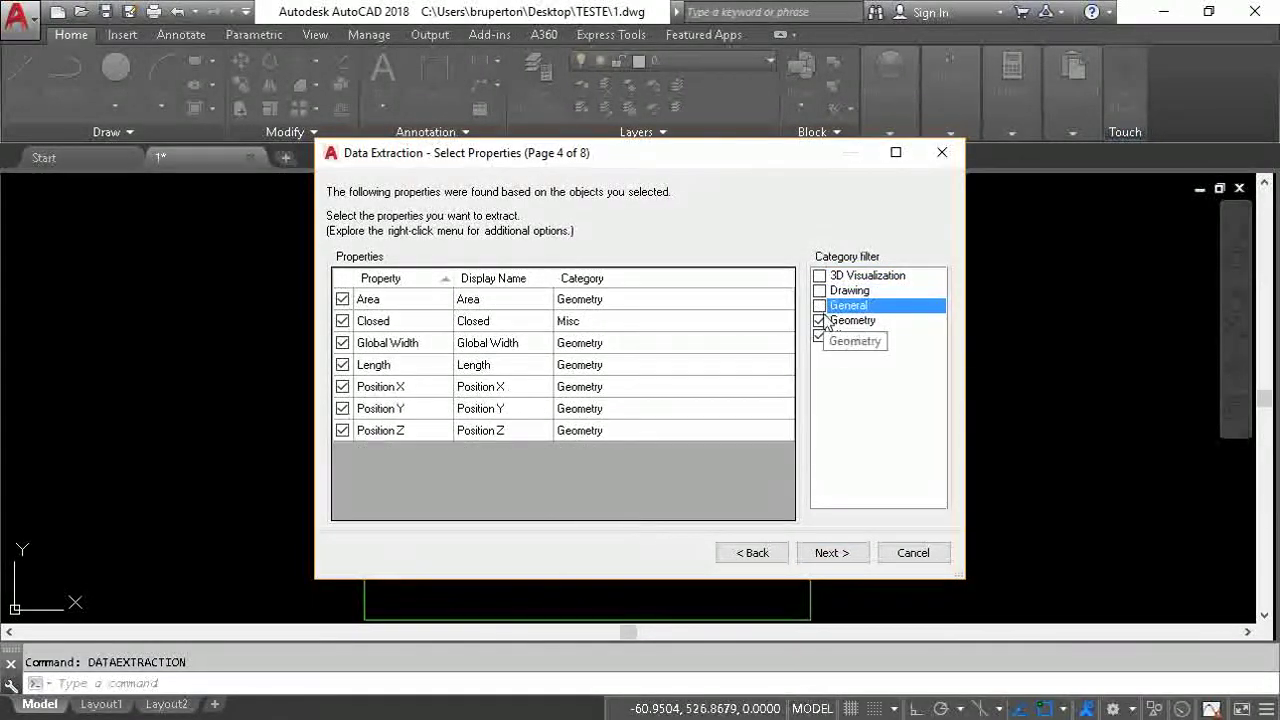
left_click(820, 335)
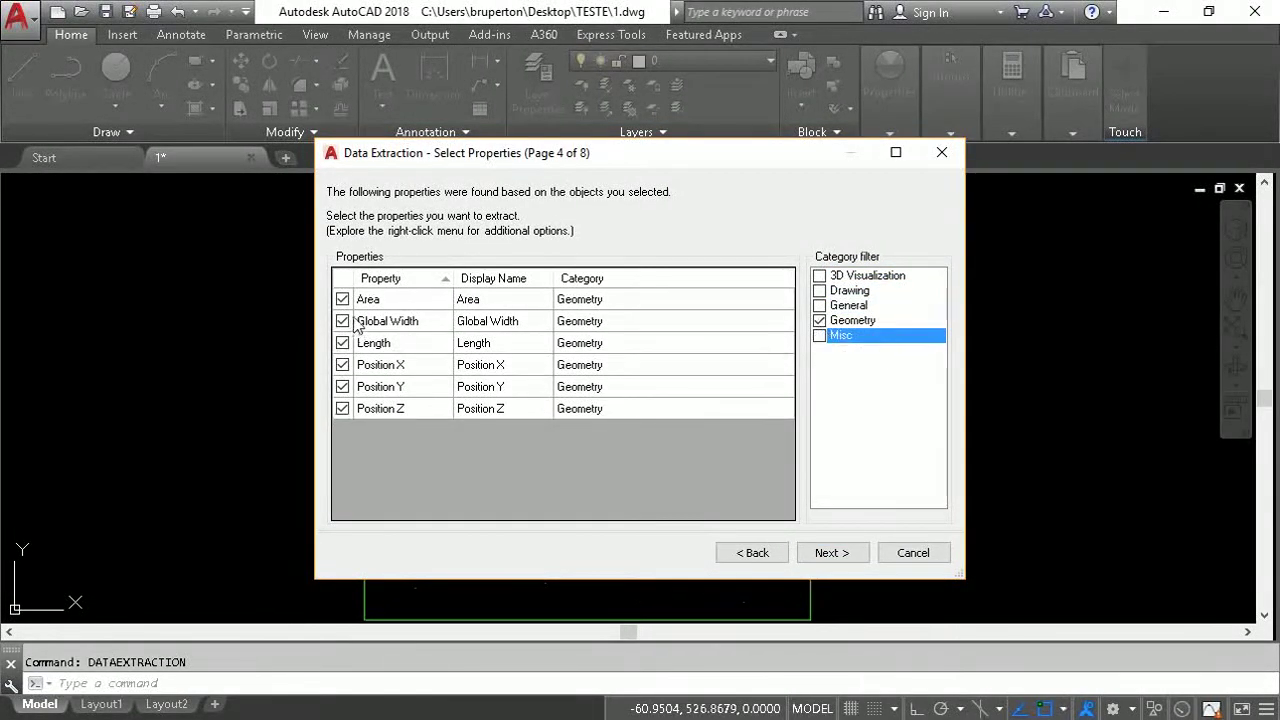
left_click(819, 320)
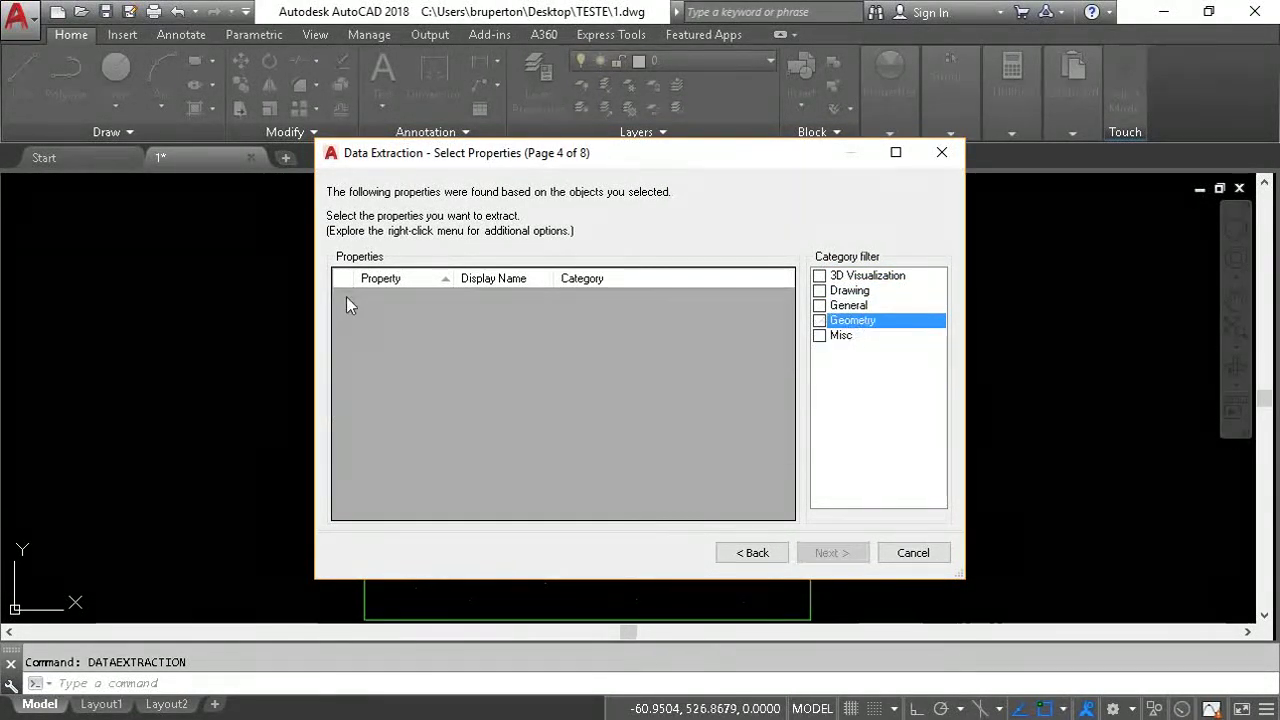
left_click(819, 320)
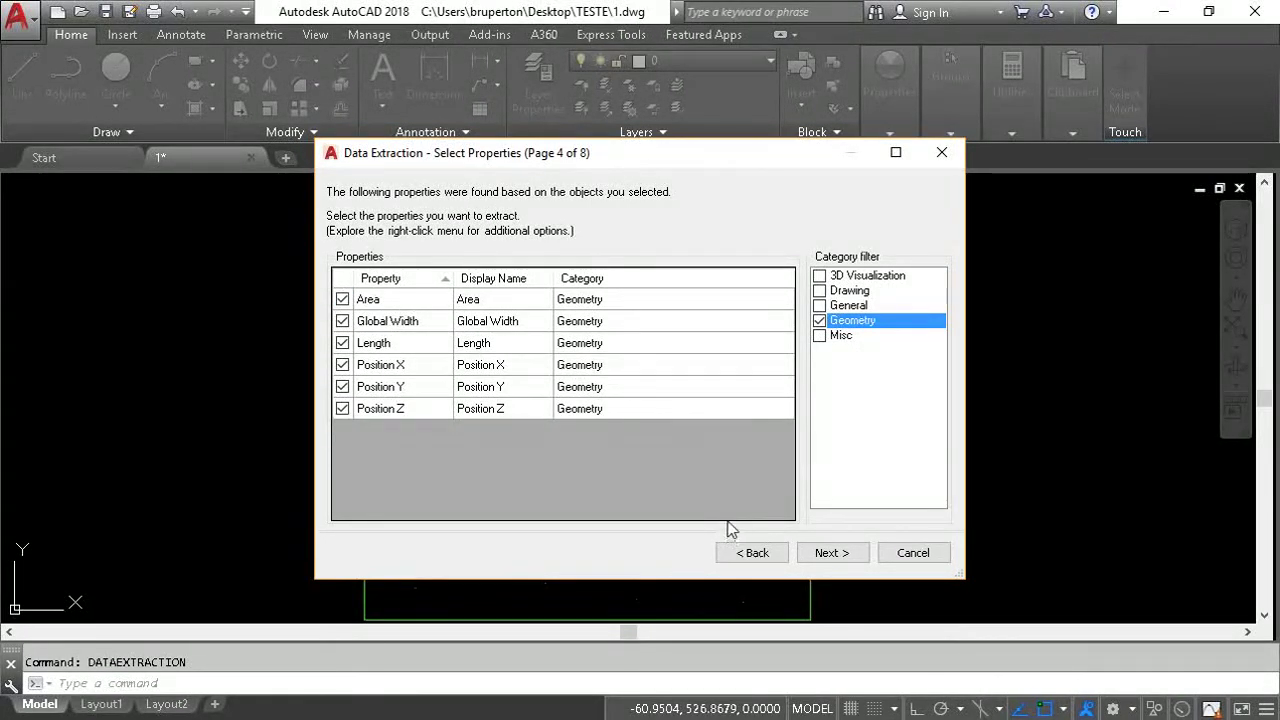
Step: Return to the object selection, exclude Polyline so only Point is extracted, and continue to the data refinement page
left_click(770, 556)
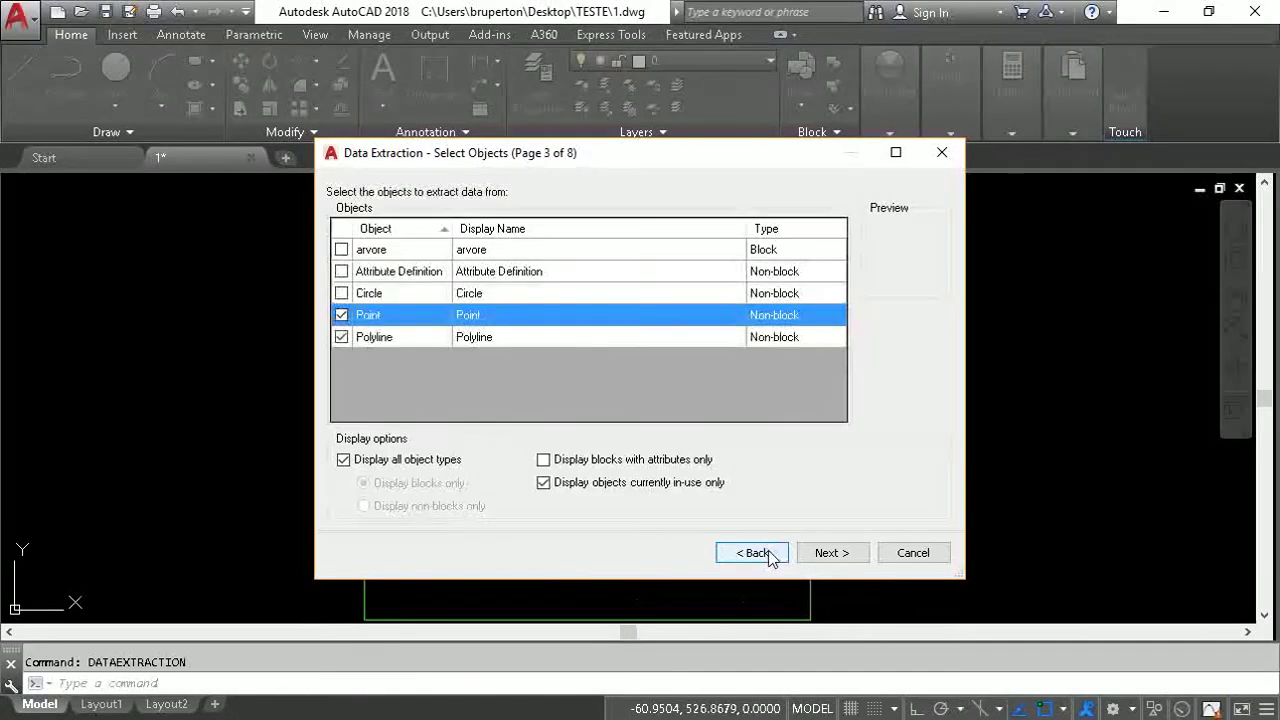
left_click(336, 337)
left_click(833, 556)
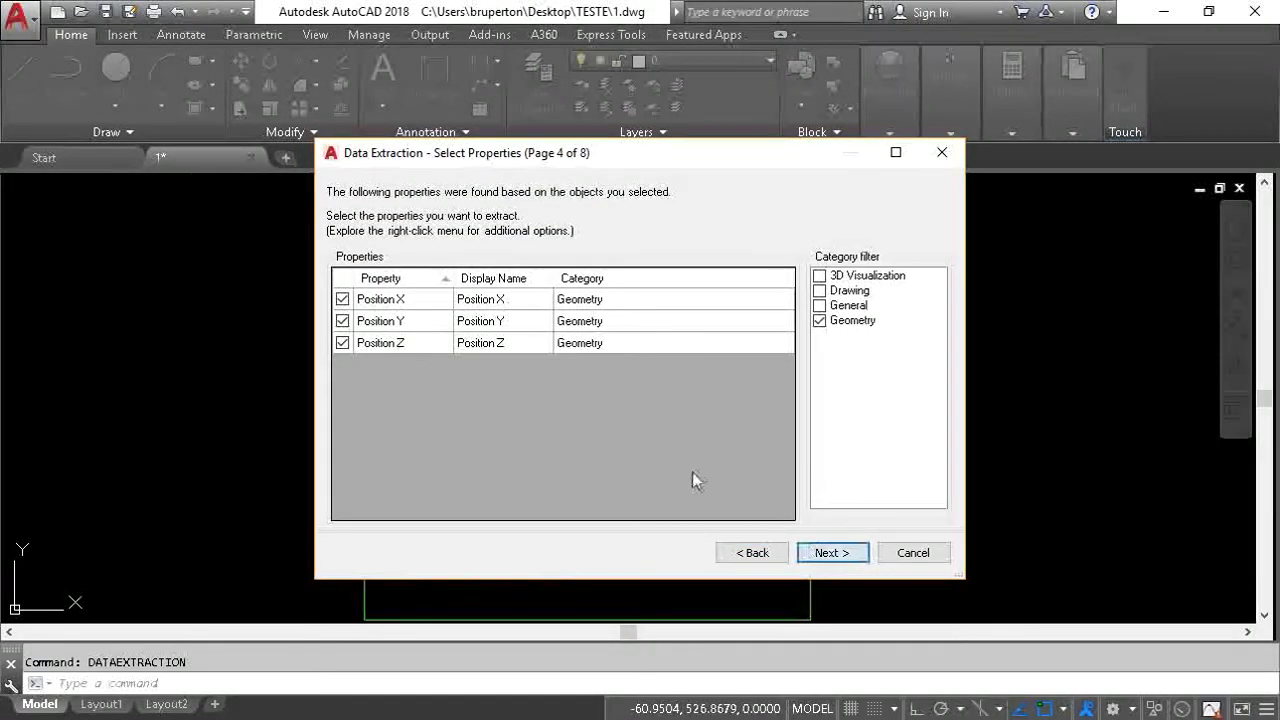
left_click(818, 556)
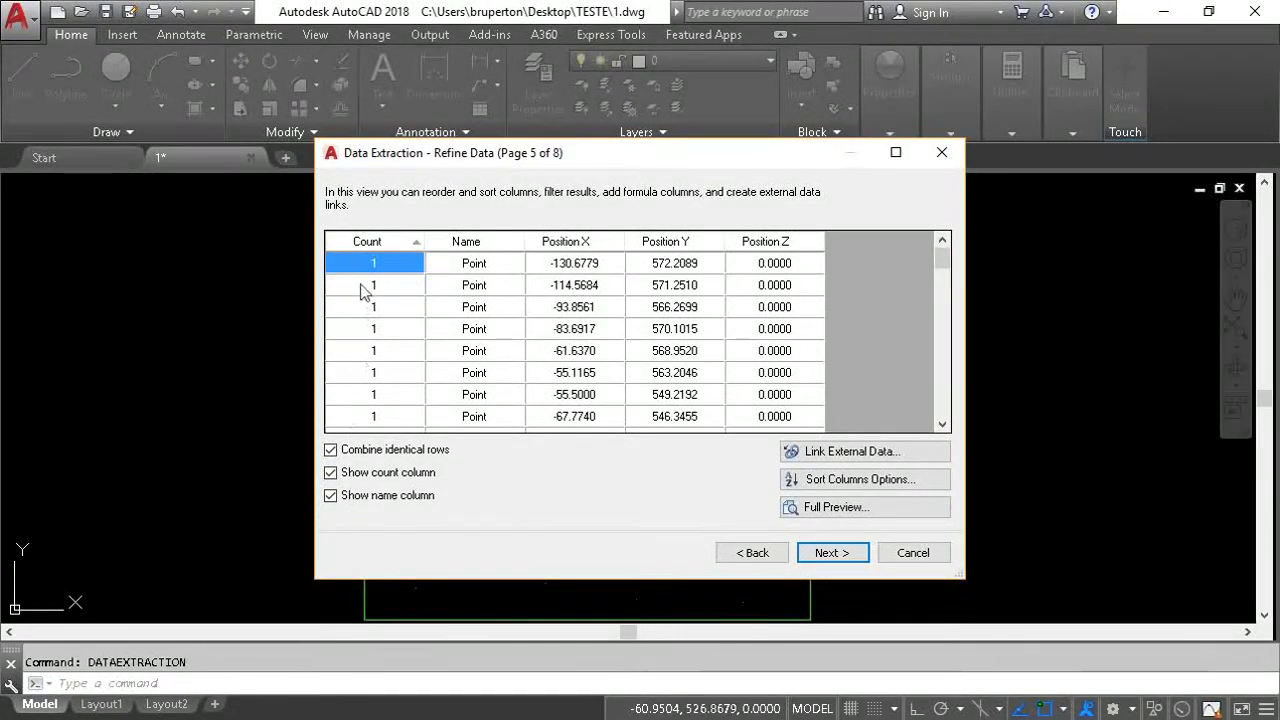
Step: Hide the count and name columns from the extracted data and continue to the output options
left_click(330, 473)
left_click(330, 495)
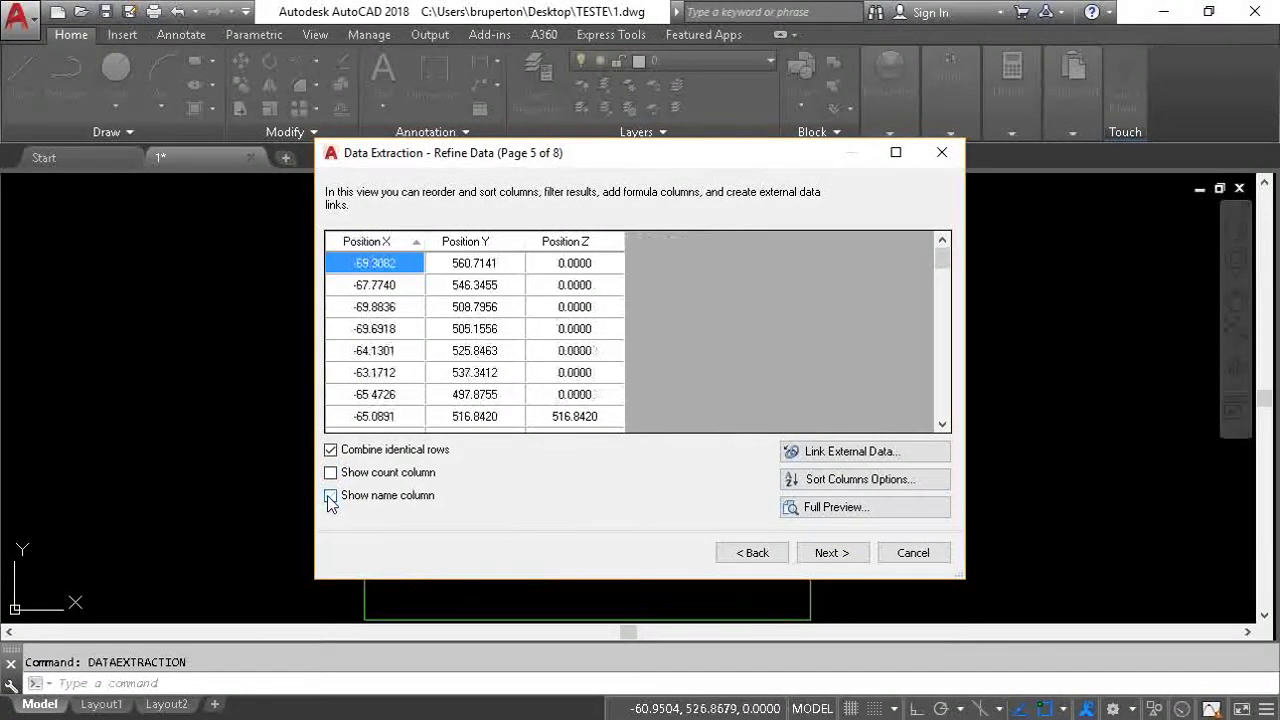
left_click(833, 556)
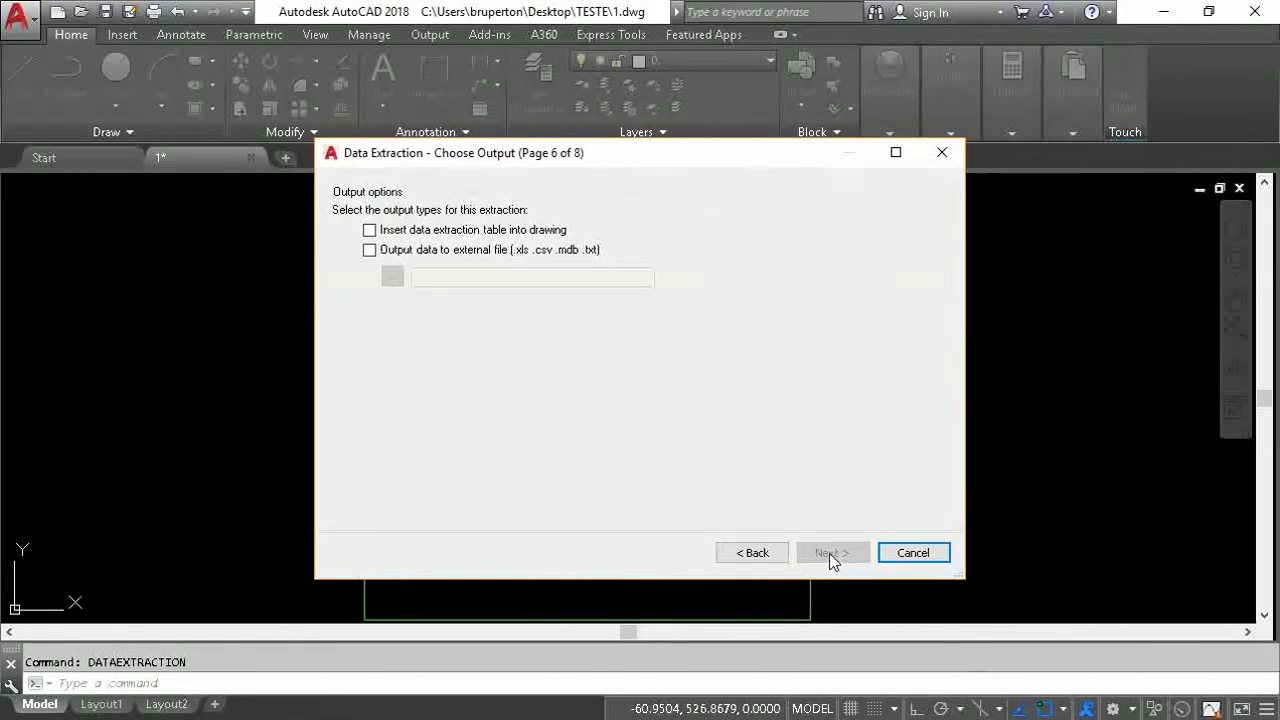
Step: Output the data to an external CSV file named 1 in the TESTE folder and finish the extraction
left_click(376, 251)
left_click(390, 277)
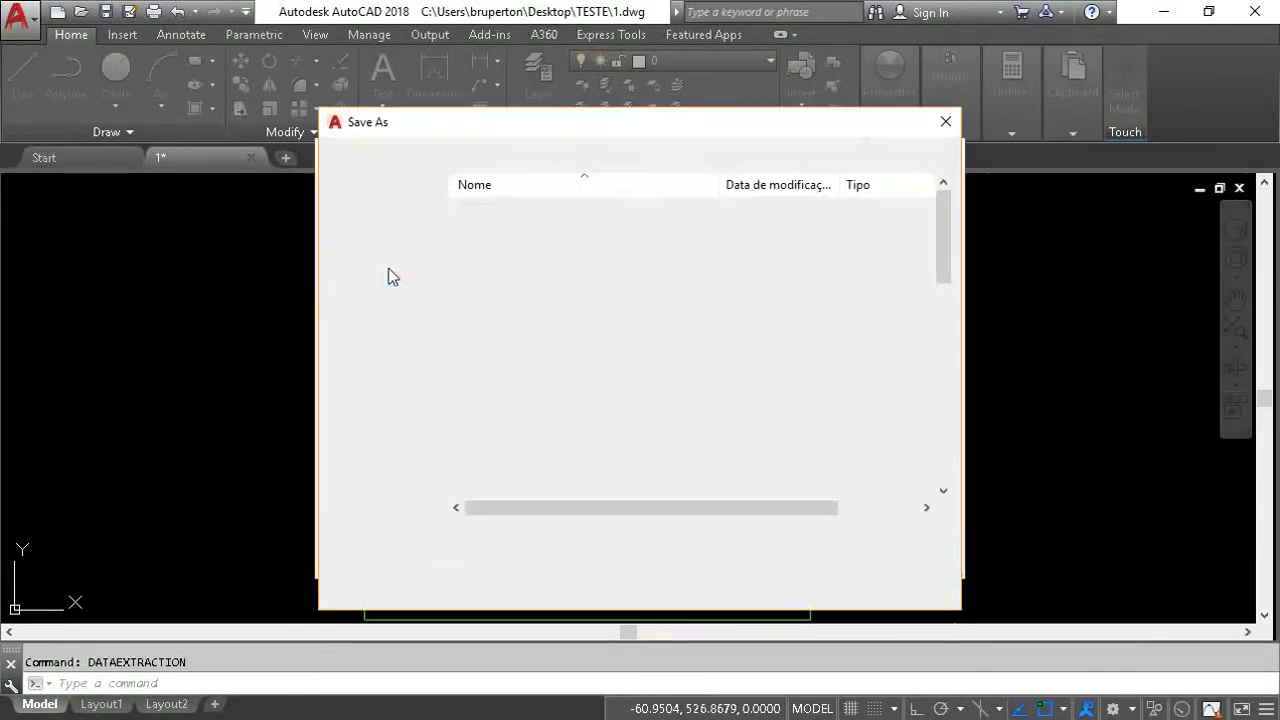
left_click(600, 589)
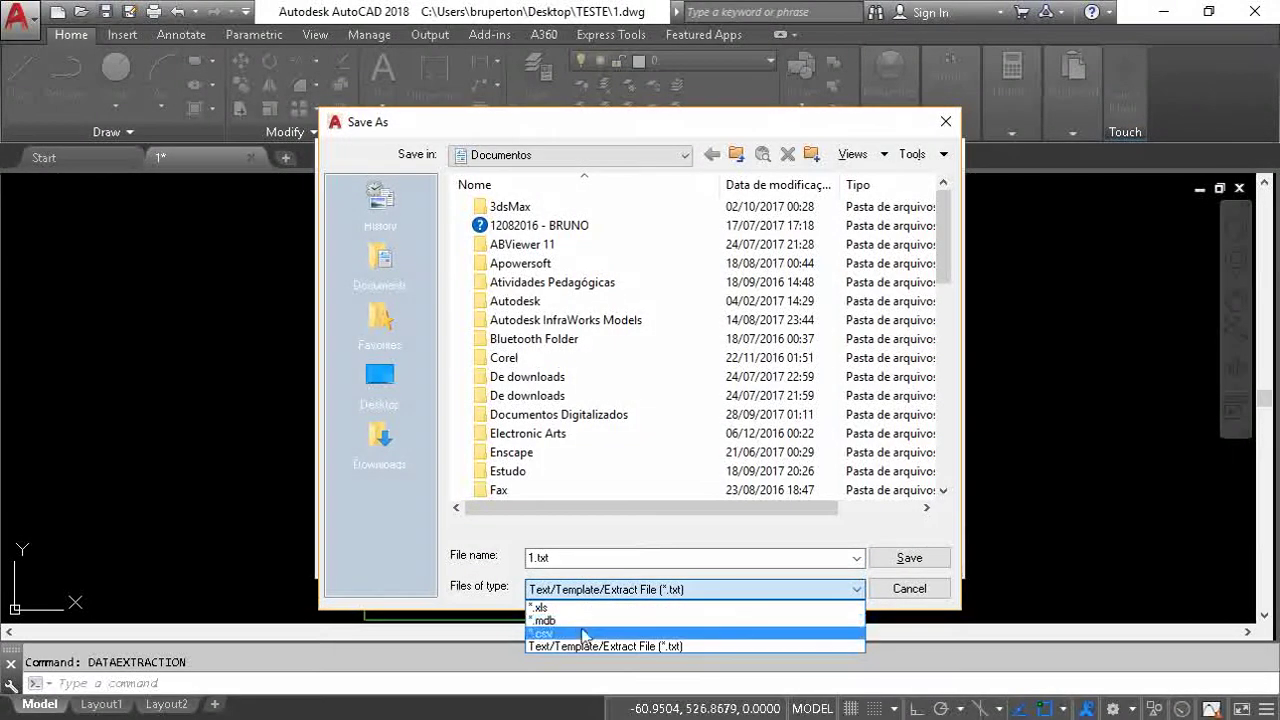
left_click(597, 633)
left_click(530, 150)
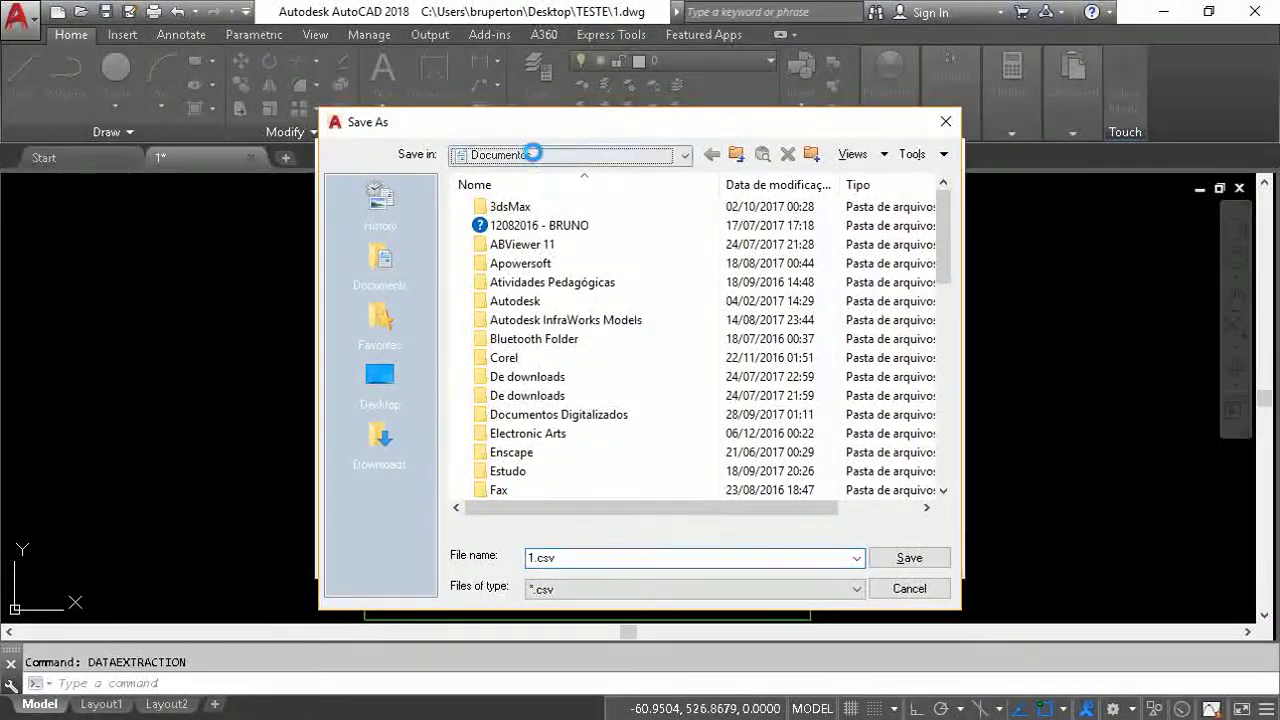
left_click(511, 383)
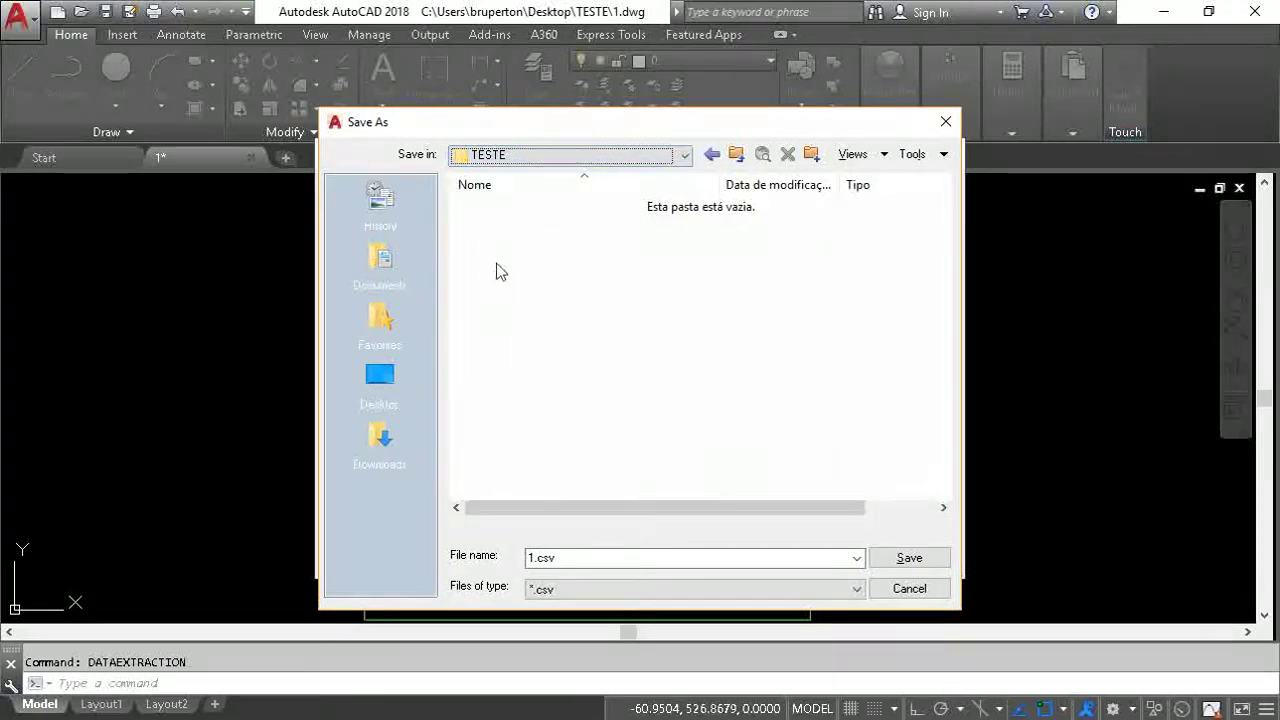
left_click(566, 557)
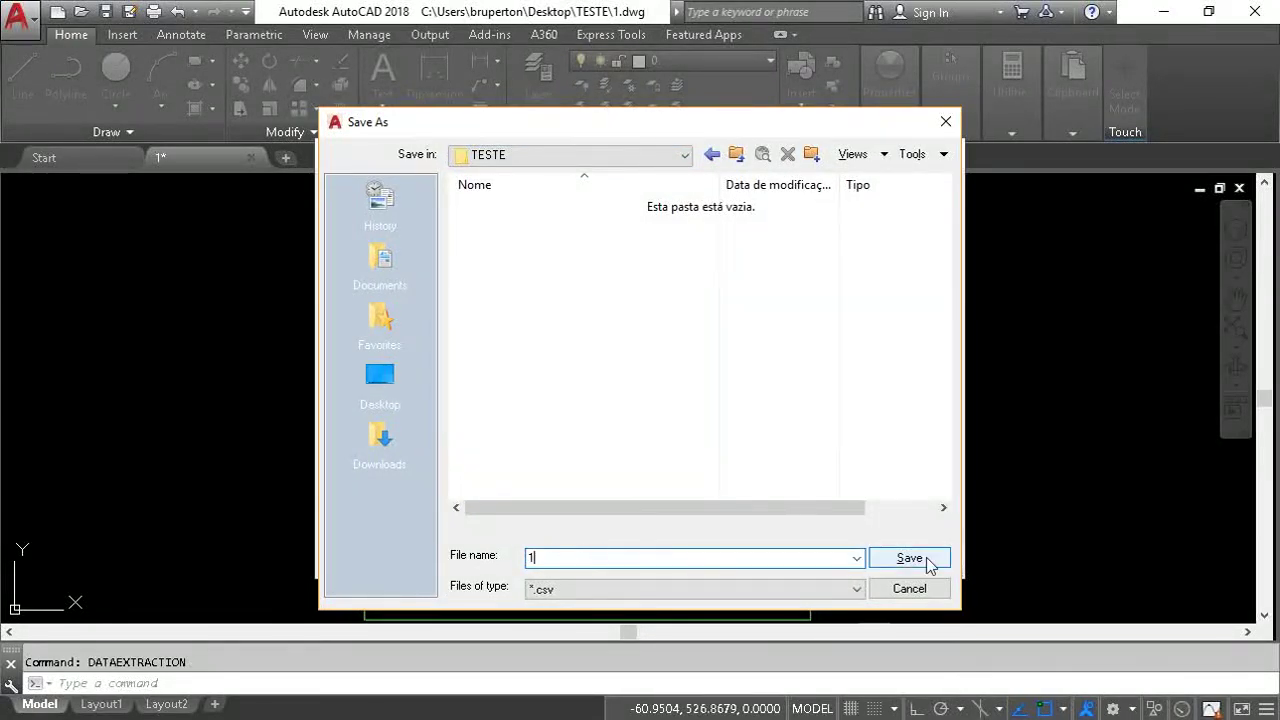
type("1")
left_click(928, 560)
left_click(826, 553)
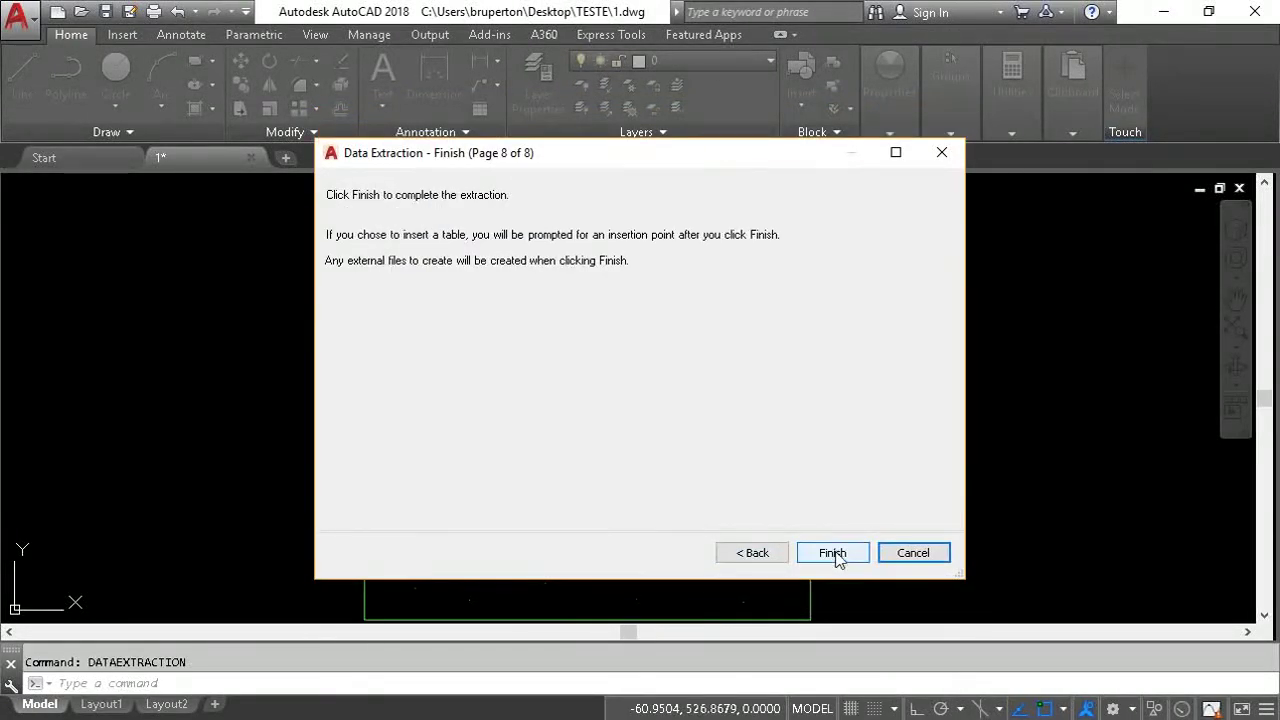
left_click(833, 553)
Step: Switch to the TESTE folder in File Explorer and rename 1.csv as 1.txt, accepting the extension change
left_click(518, 650)
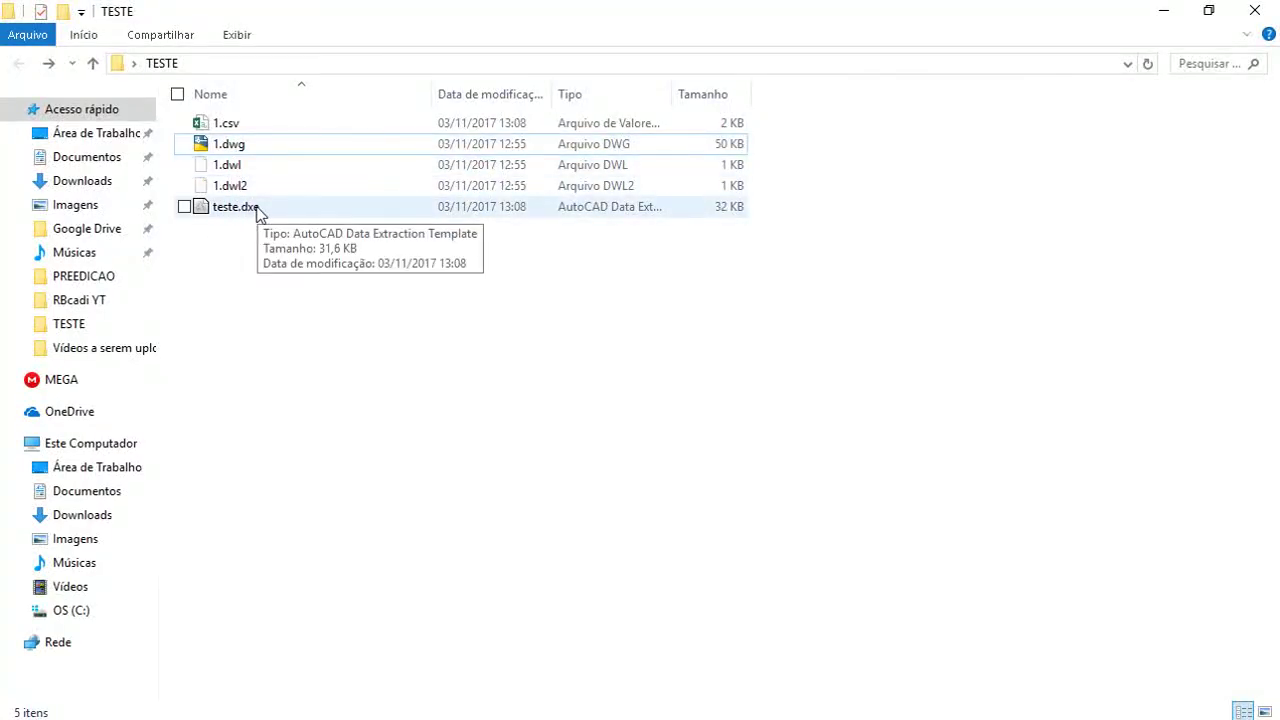
right_click(239, 130)
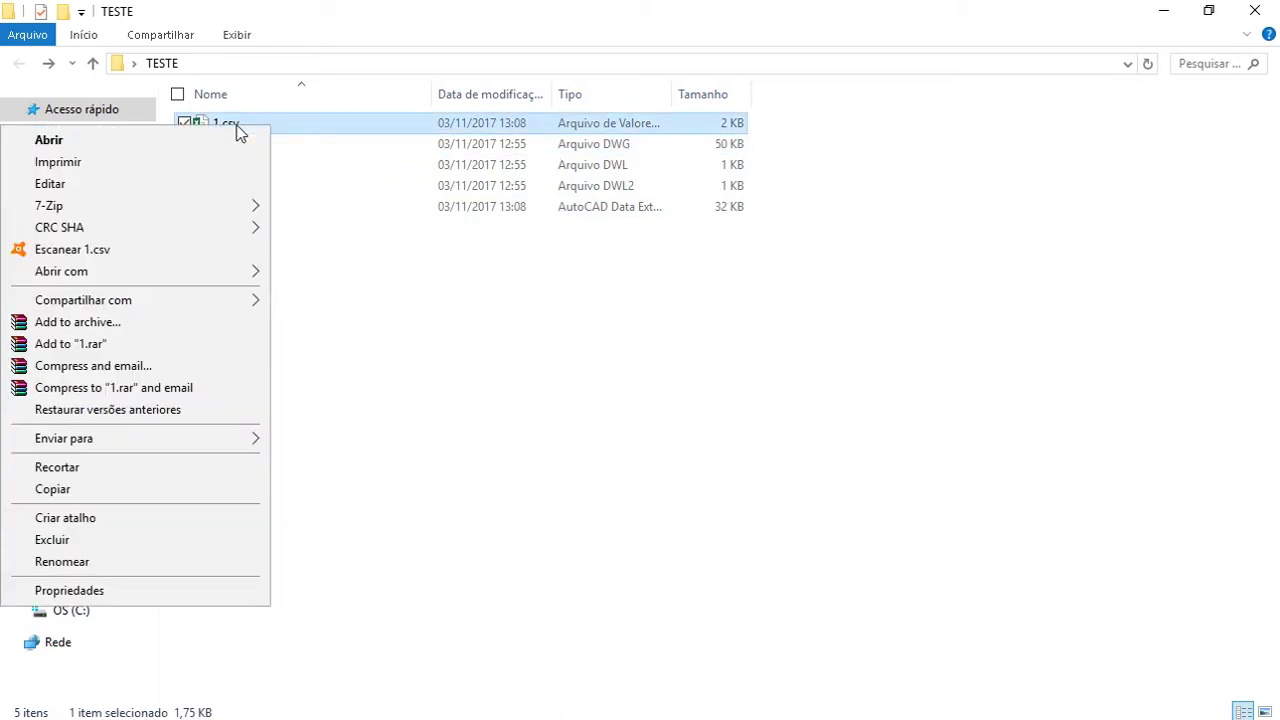
left_click(120, 562)
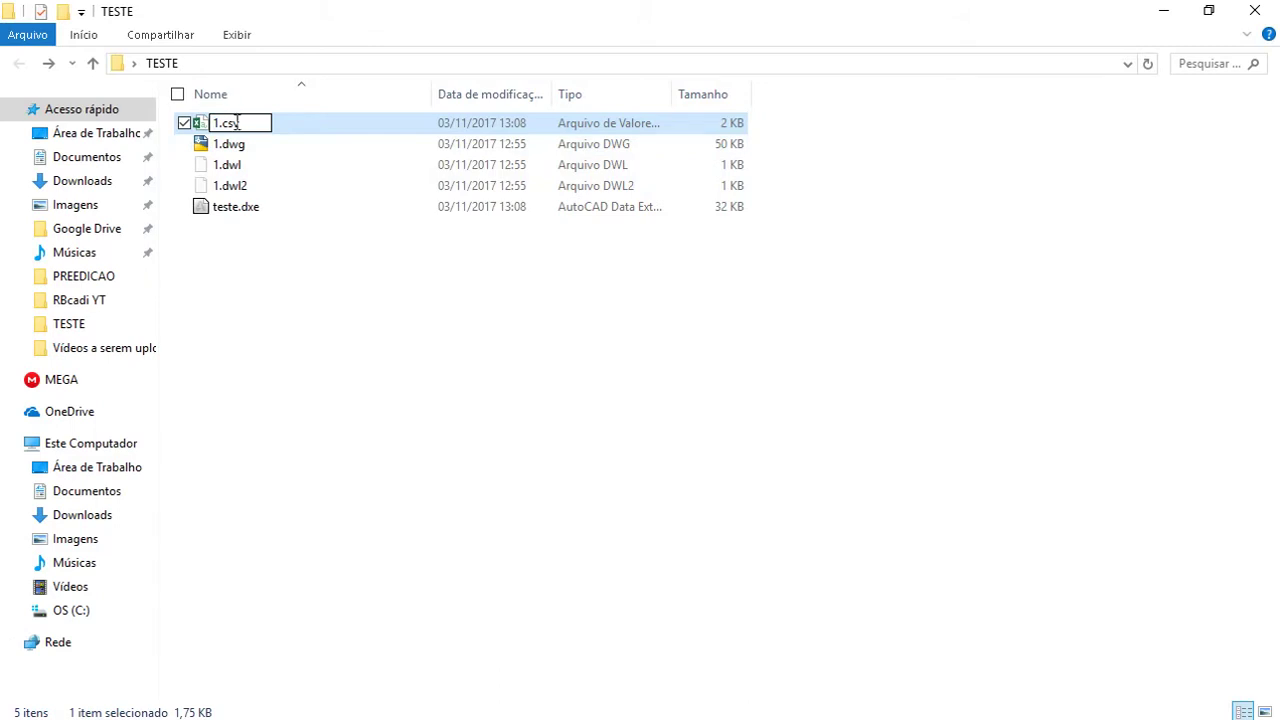
type("txt")
key("Return")
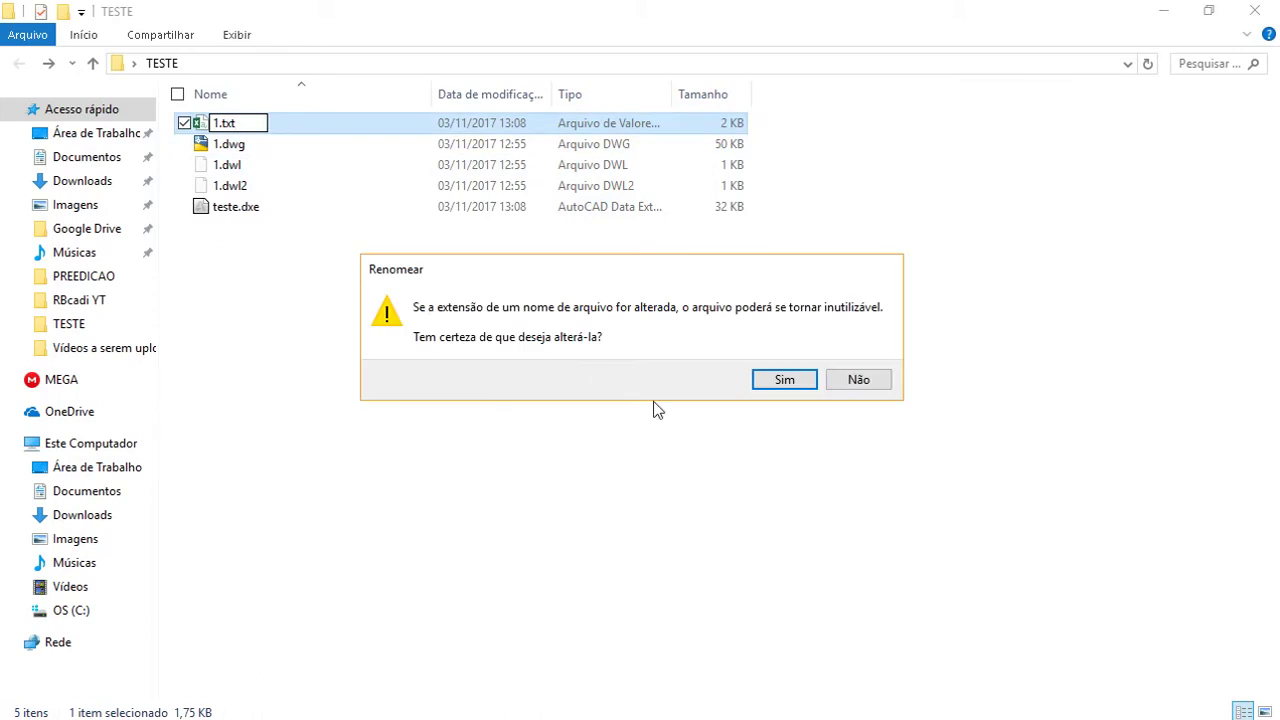
left_click(760, 388)
Step: Open 1.txt to review the exported point coordinates and close it
right_click(243, 122)
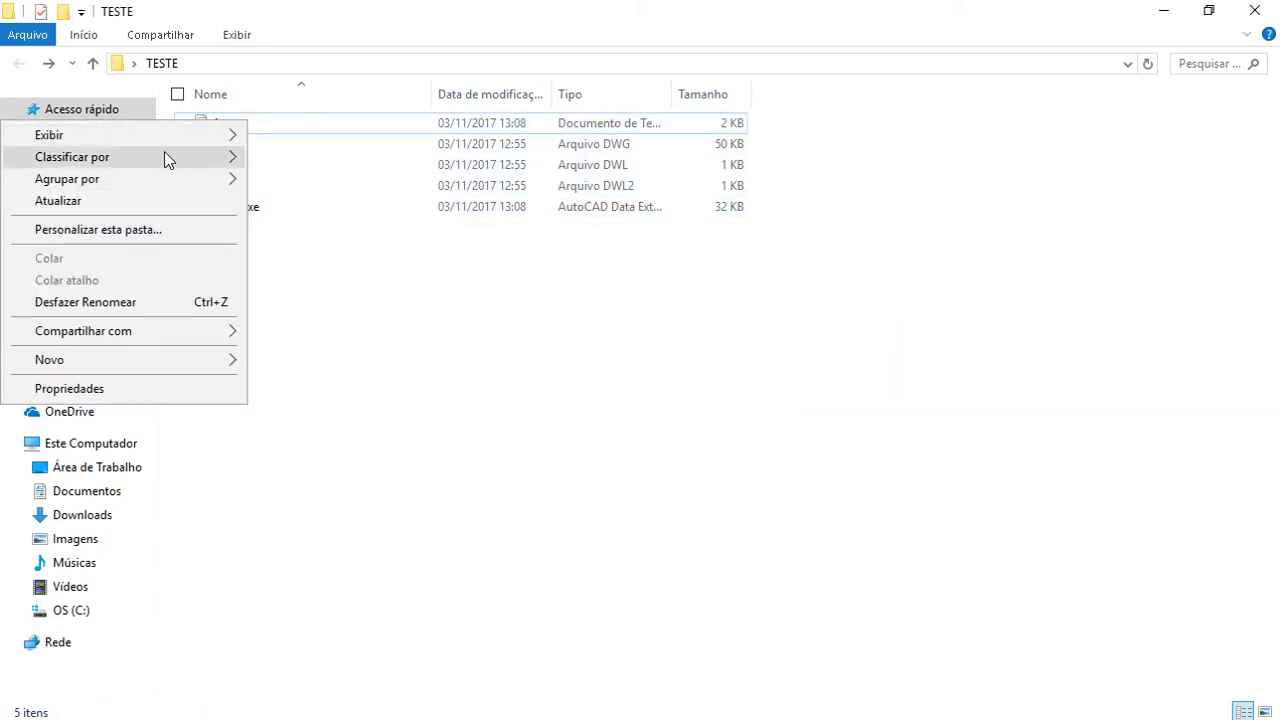
left_click(300, 123)
double_click(300, 123)
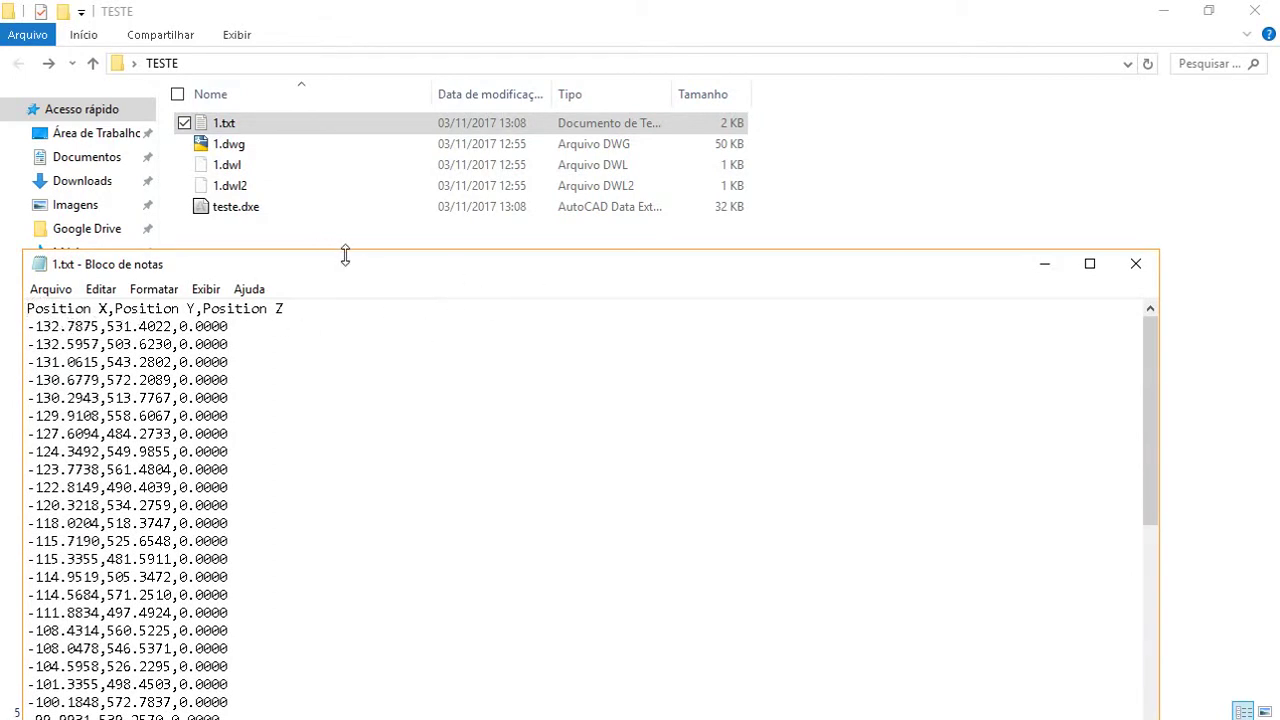
left_click(1135, 264)
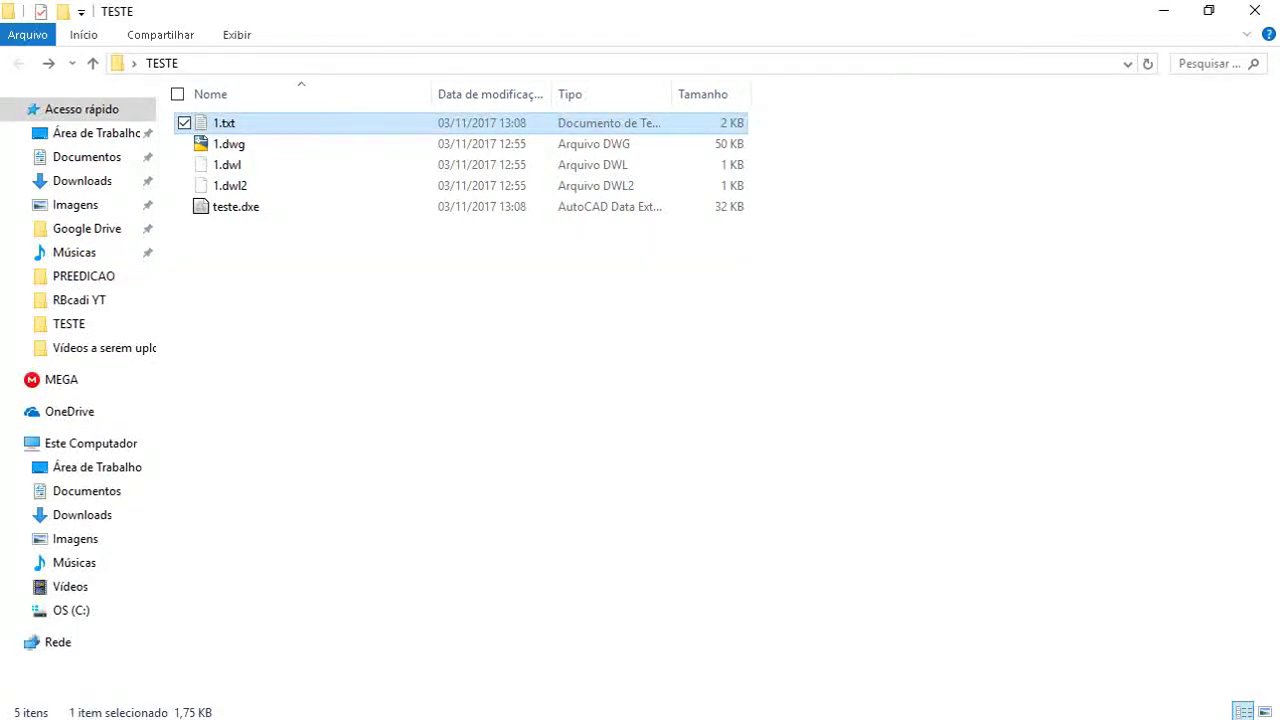
Step: Switch back to AutoCAD and load the ascpoint.lsp application from the Downloads folder
left_click(718, 650)
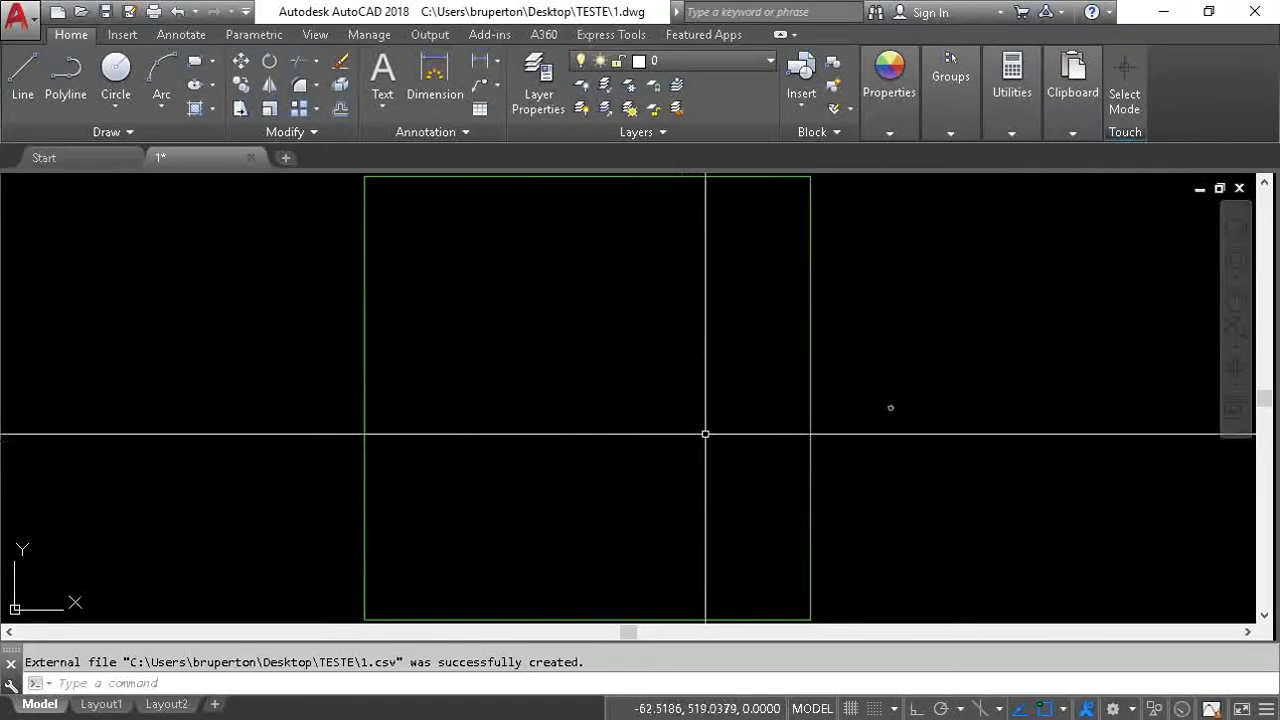
type("appload")
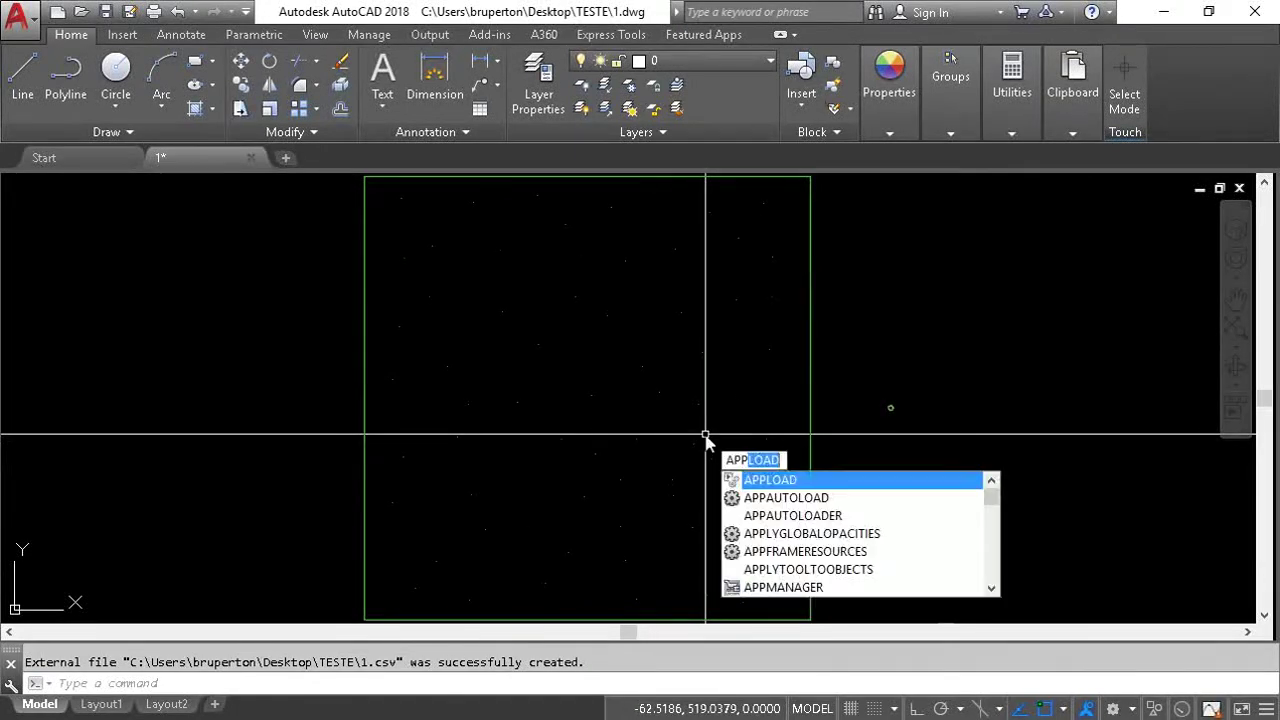
key("Return")
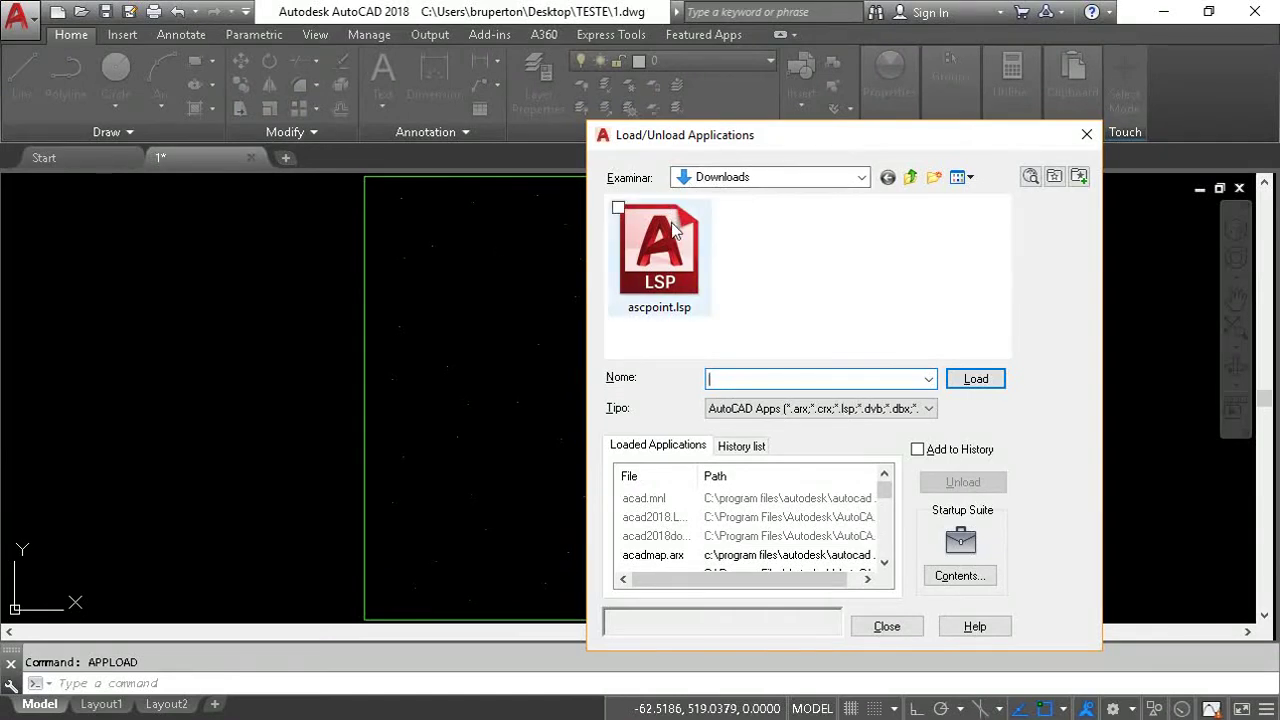
left_click(660, 286)
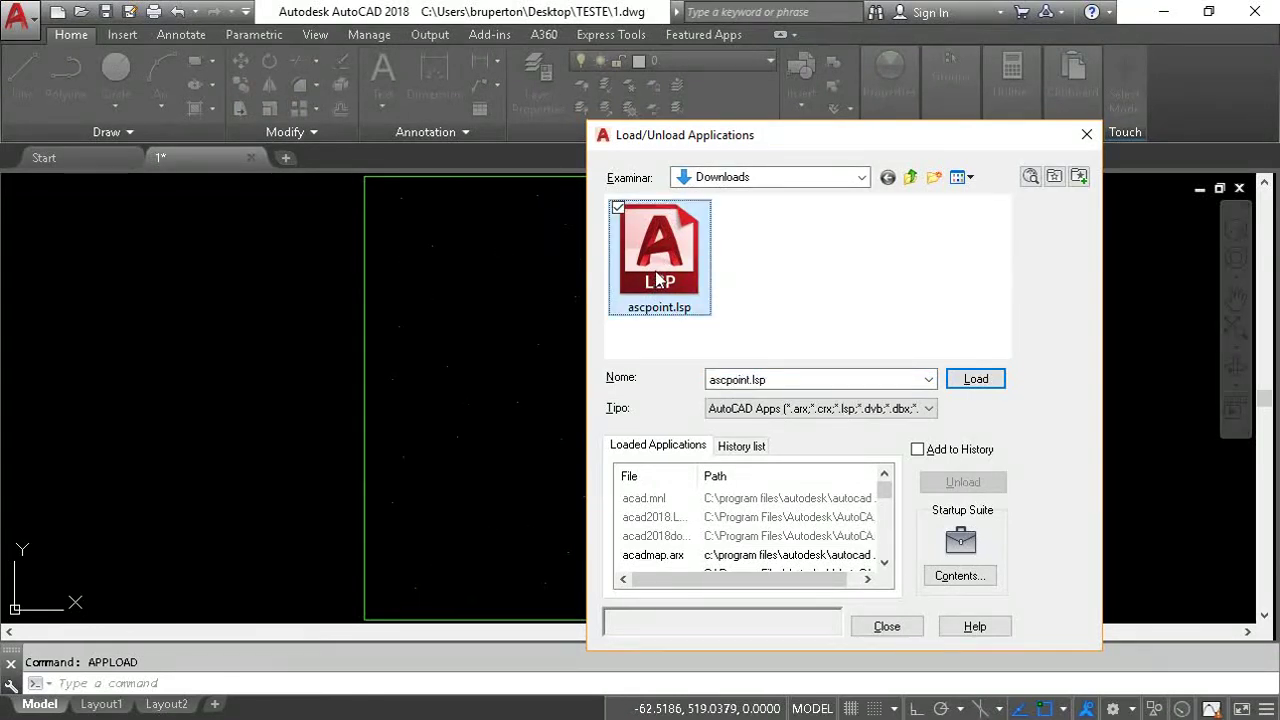
left_click(970, 382)
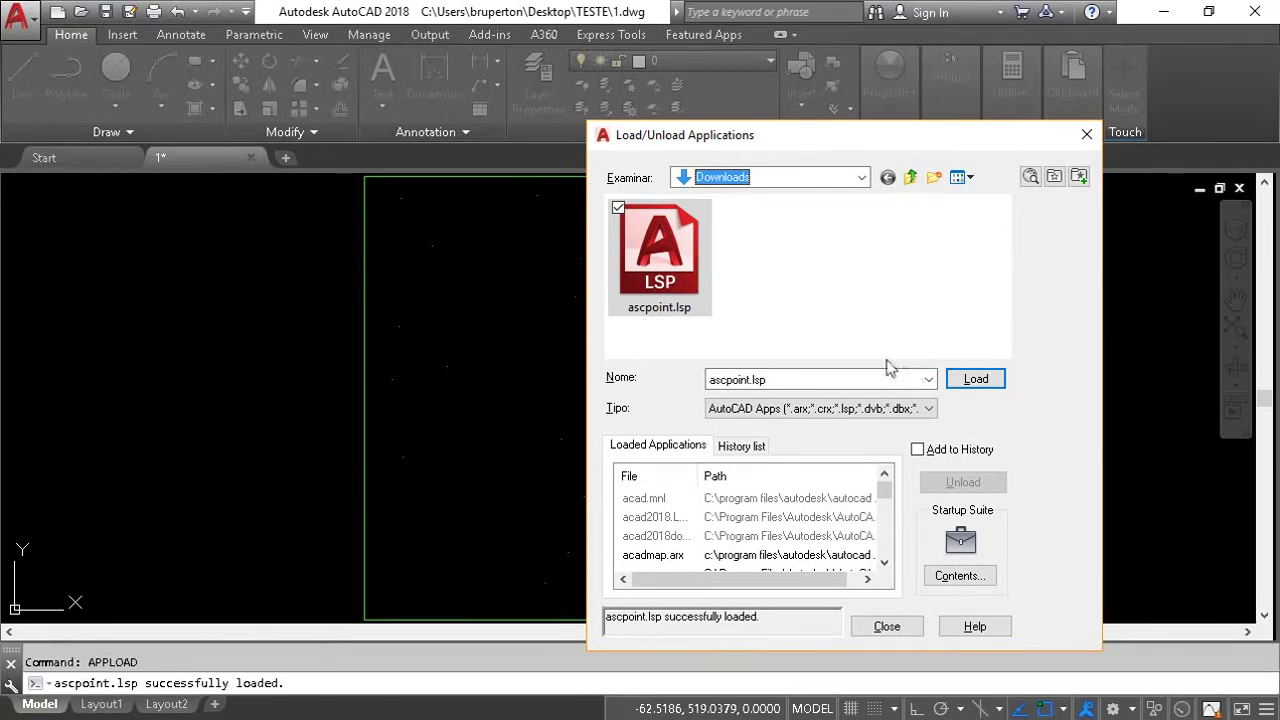
left_click(887, 627)
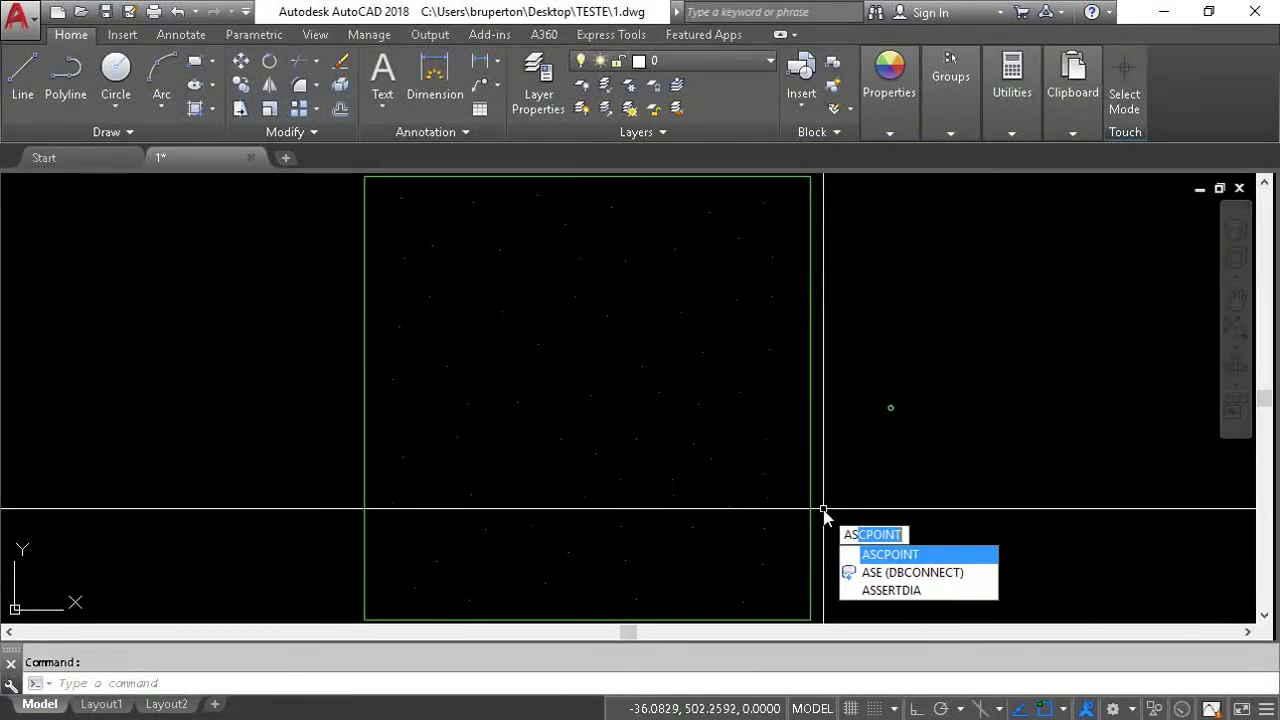
Step: Run ASCPOINT and open 1.txt from the TESTE folder as the coordinate data to import
left_click(926, 560)
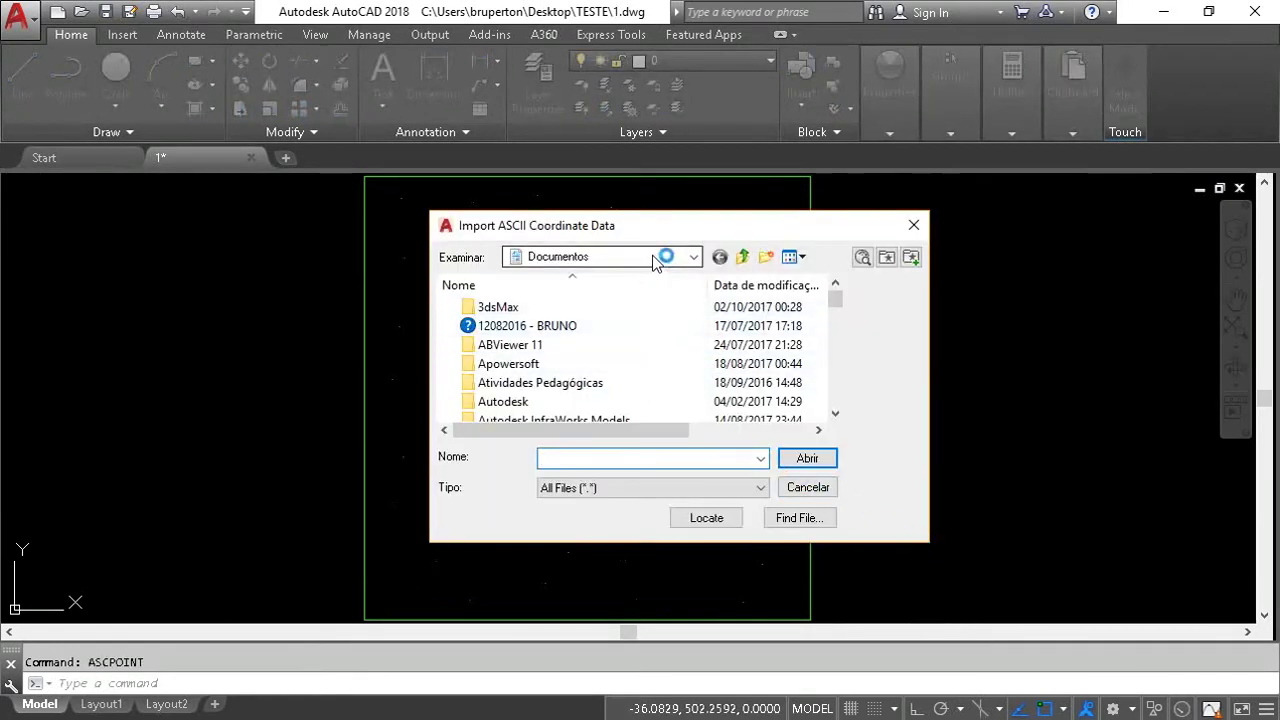
left_click(655, 262)
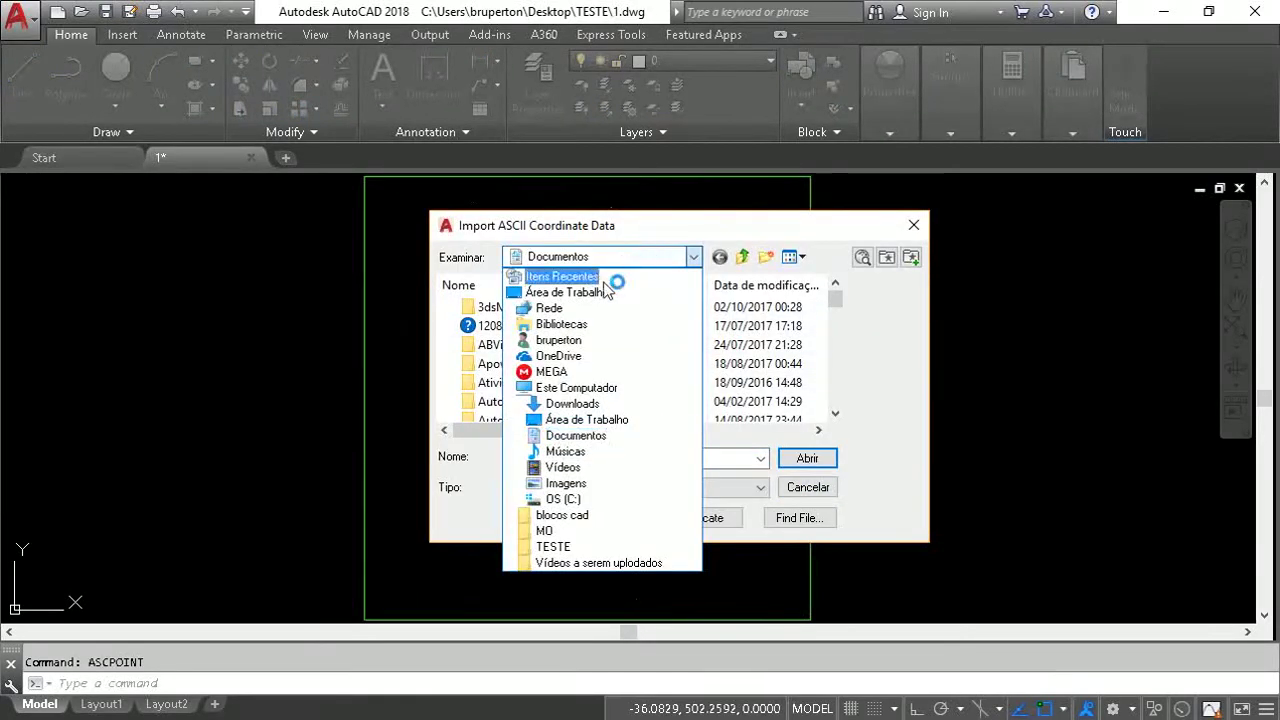
left_click(560, 547)
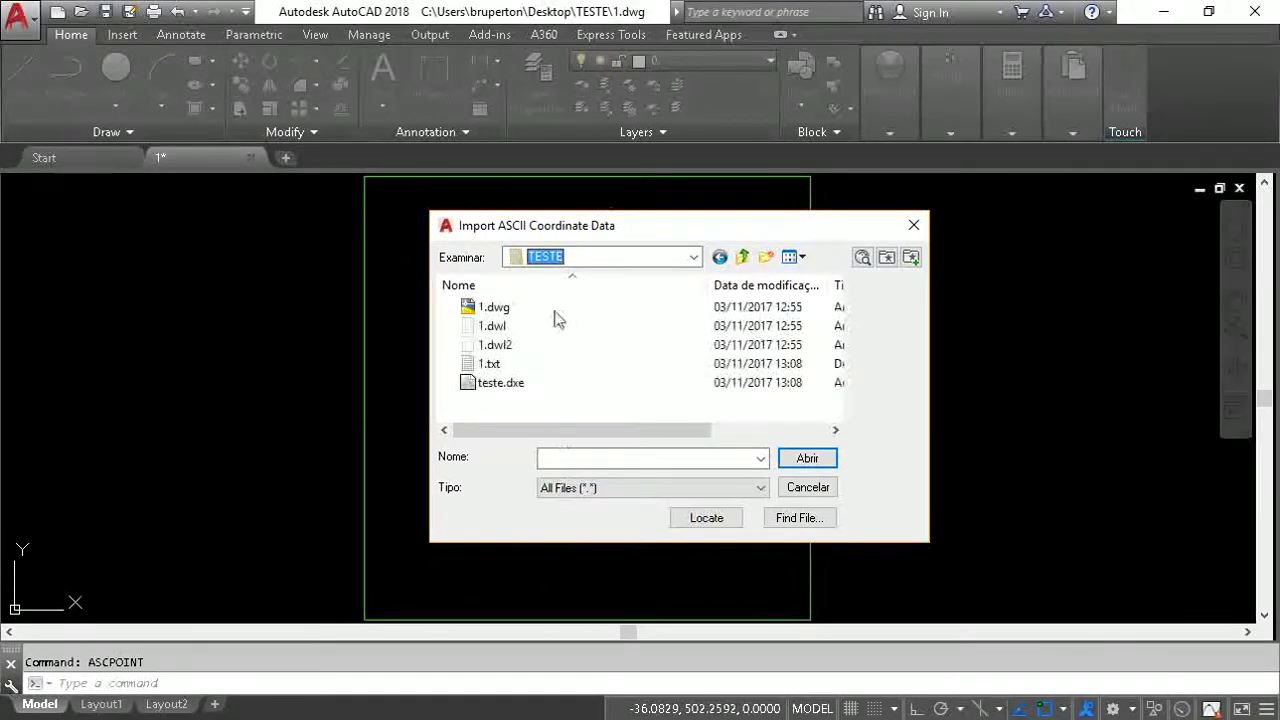
double_click(496, 364)
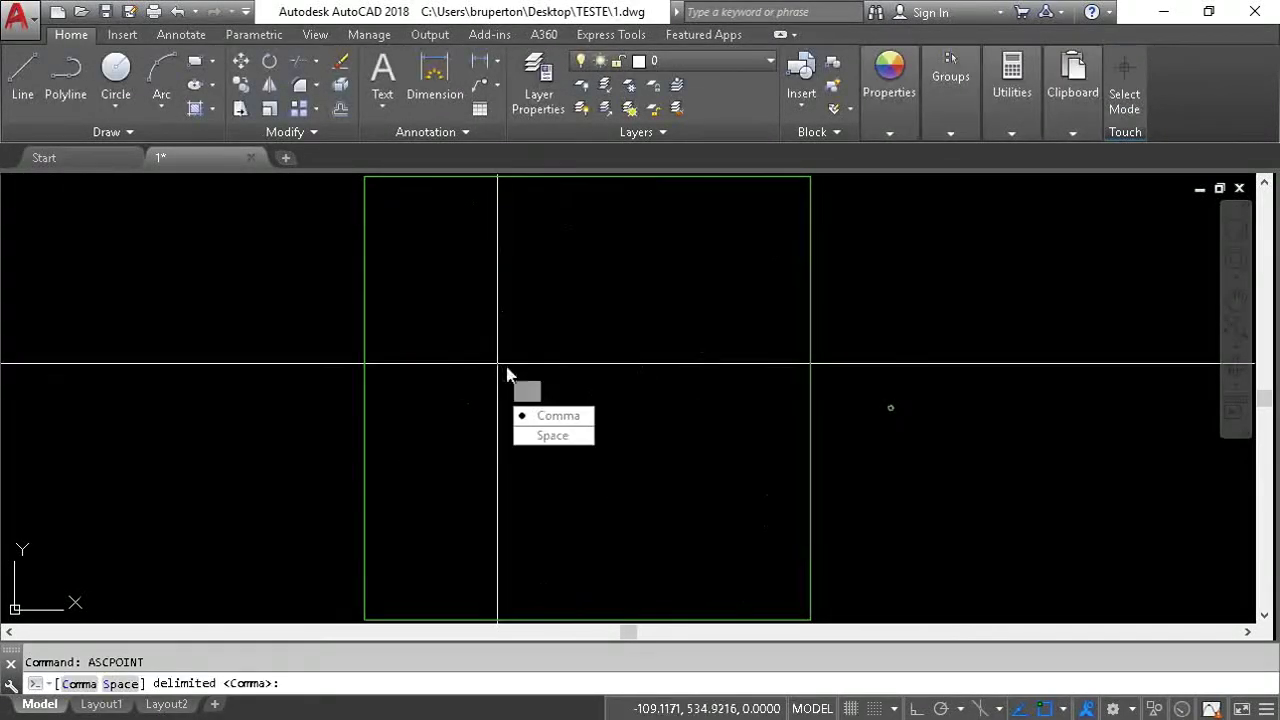
Step: Read the coordinates as Comma delimited, generate Inserts, and choose the arvore circle block outside the square as the block to insert
left_click(563, 418)
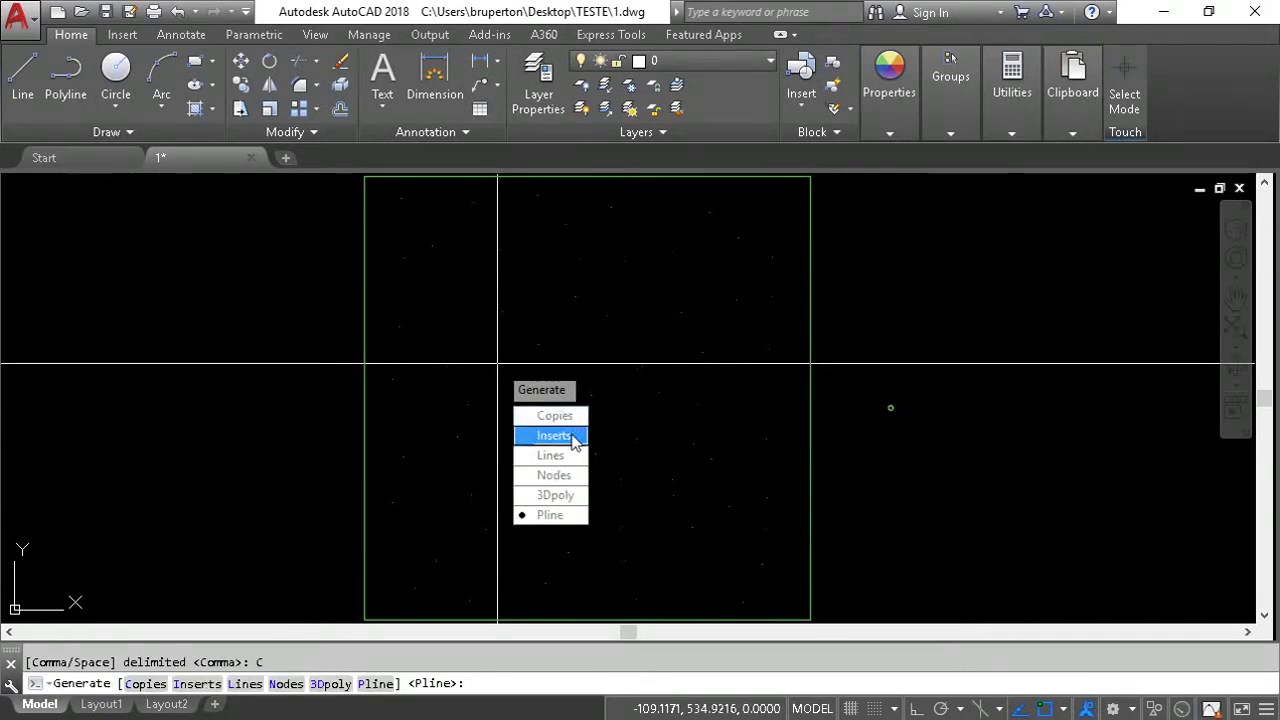
left_click(556, 436)
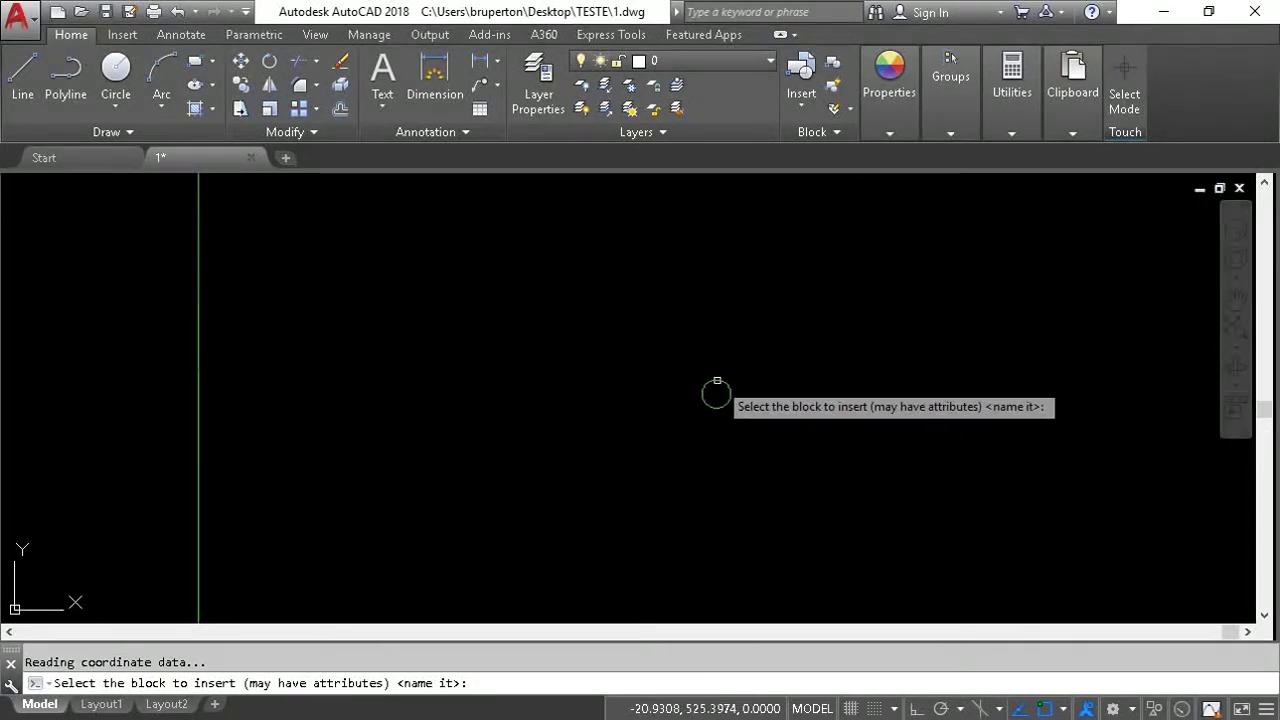
left_click(717, 381)
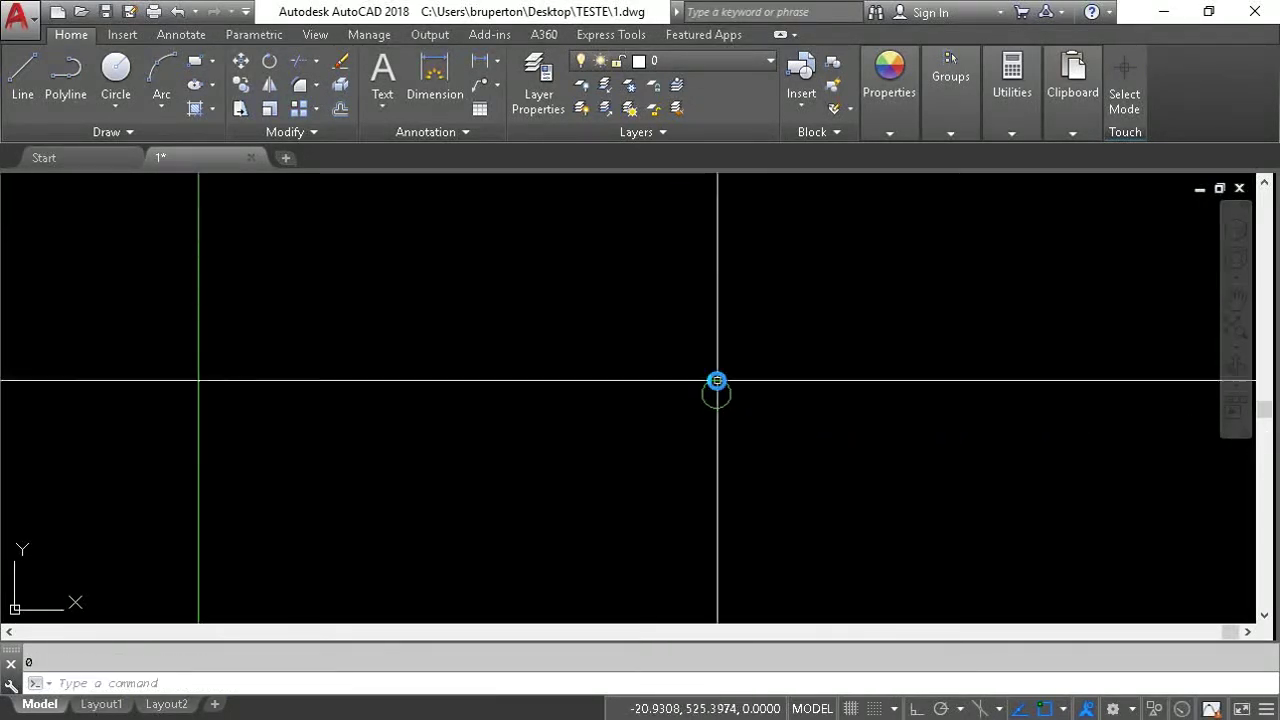
Step: Show the full drawing extents to check the arvore blocks inserted across the square
middle_click_drag(441, 315, 467, 375)
key("Escape")
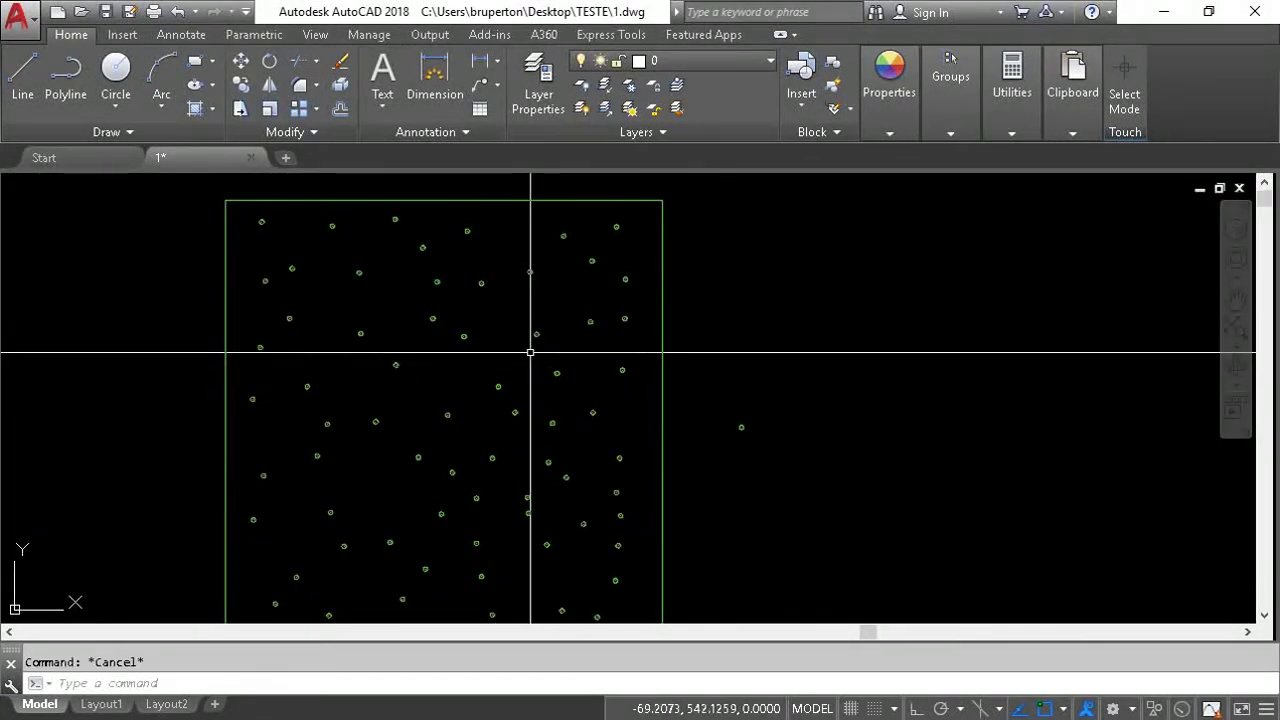
middle_click(520, 314)
middle_click(520, 314)
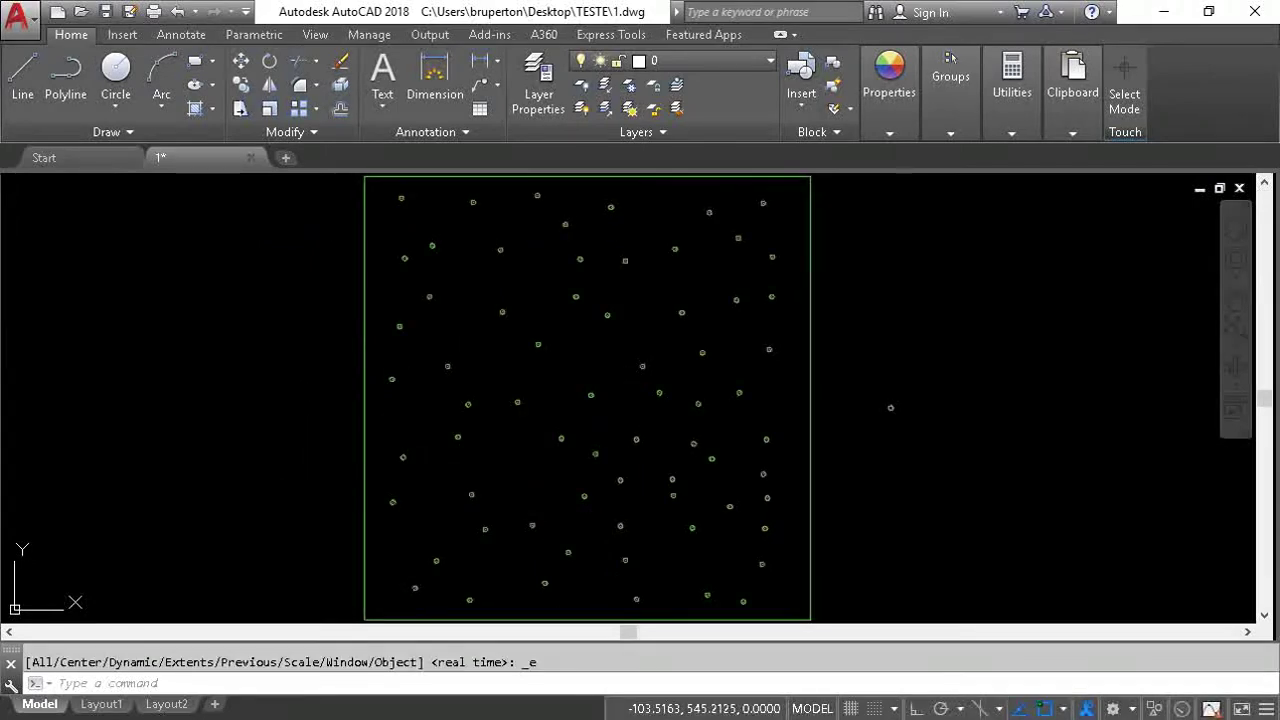
Step: Inspect the properties of one inserted arvore block inside the square, including its NOME attribute, and close the properties
scroll(620, 340, "up", 10)
mouse_move(623, 363)
middle_mouse_down()
mouse_move(570, 366)
mouse_move(653, 455)
middle_mouse_up()
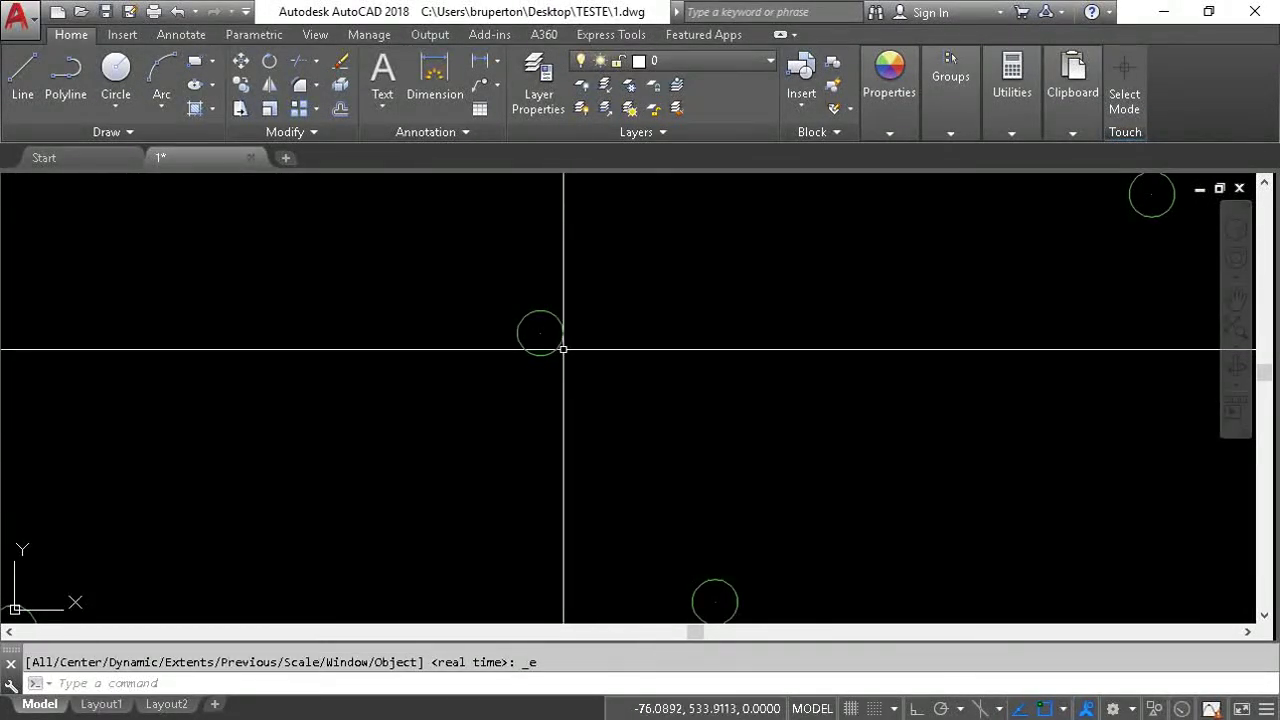
left_click(557, 345)
right_click(551, 346)
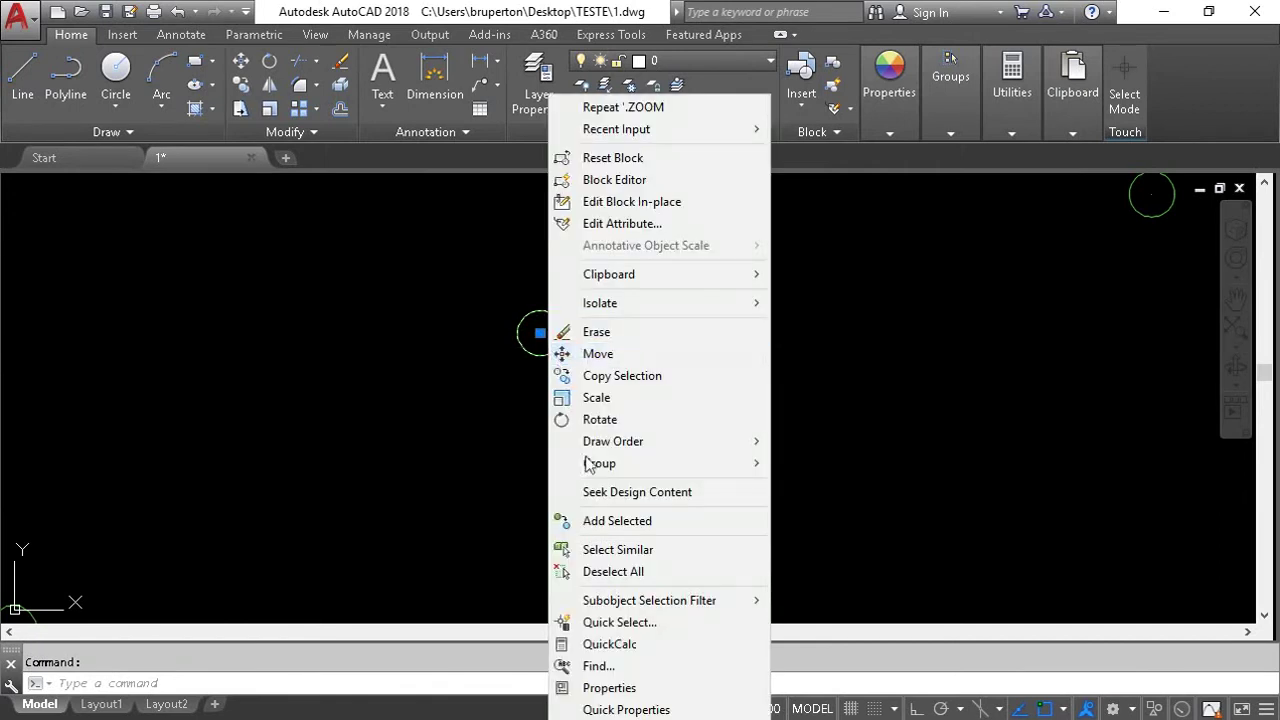
left_click(630, 686)
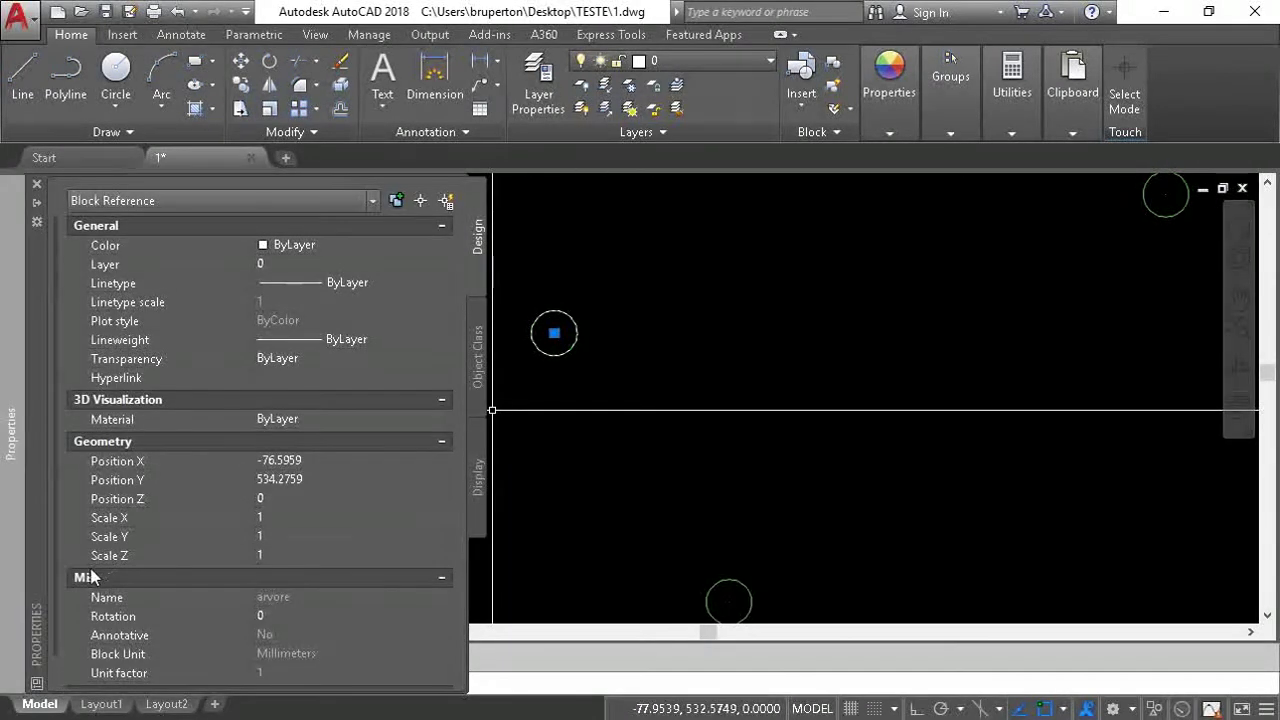
scroll(54, 560, "down", 2)
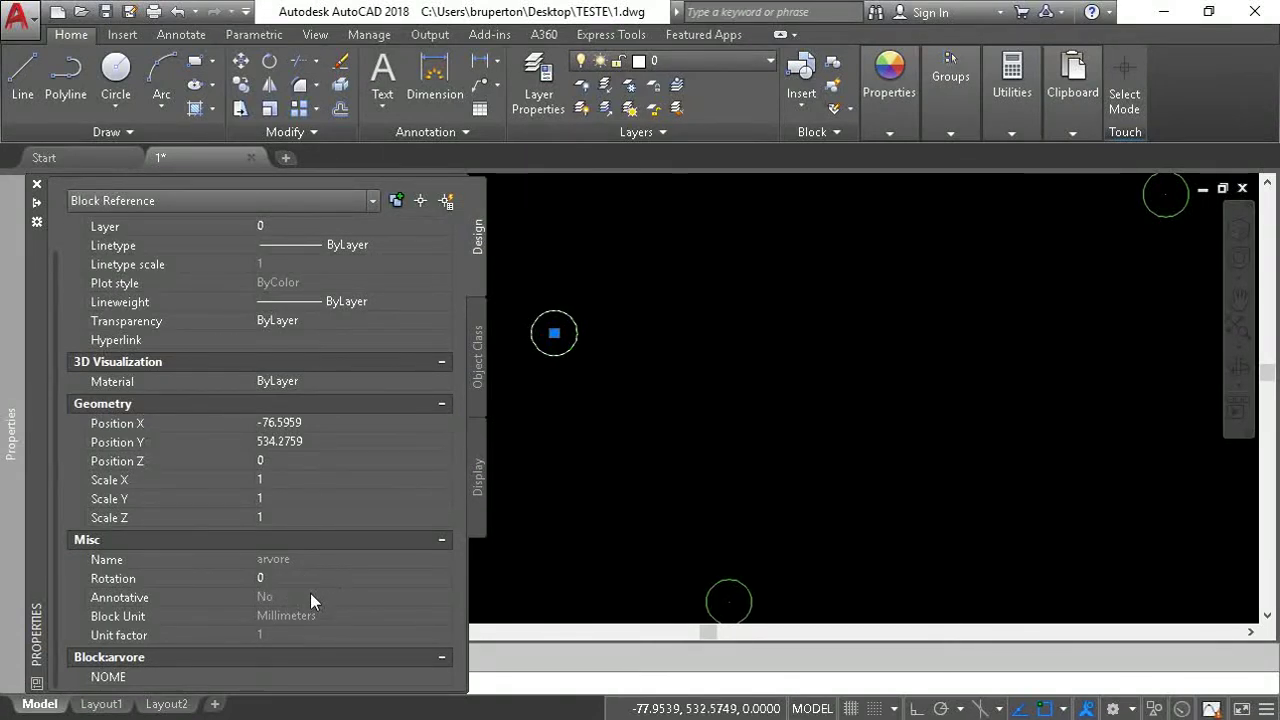
left_click(256, 677)
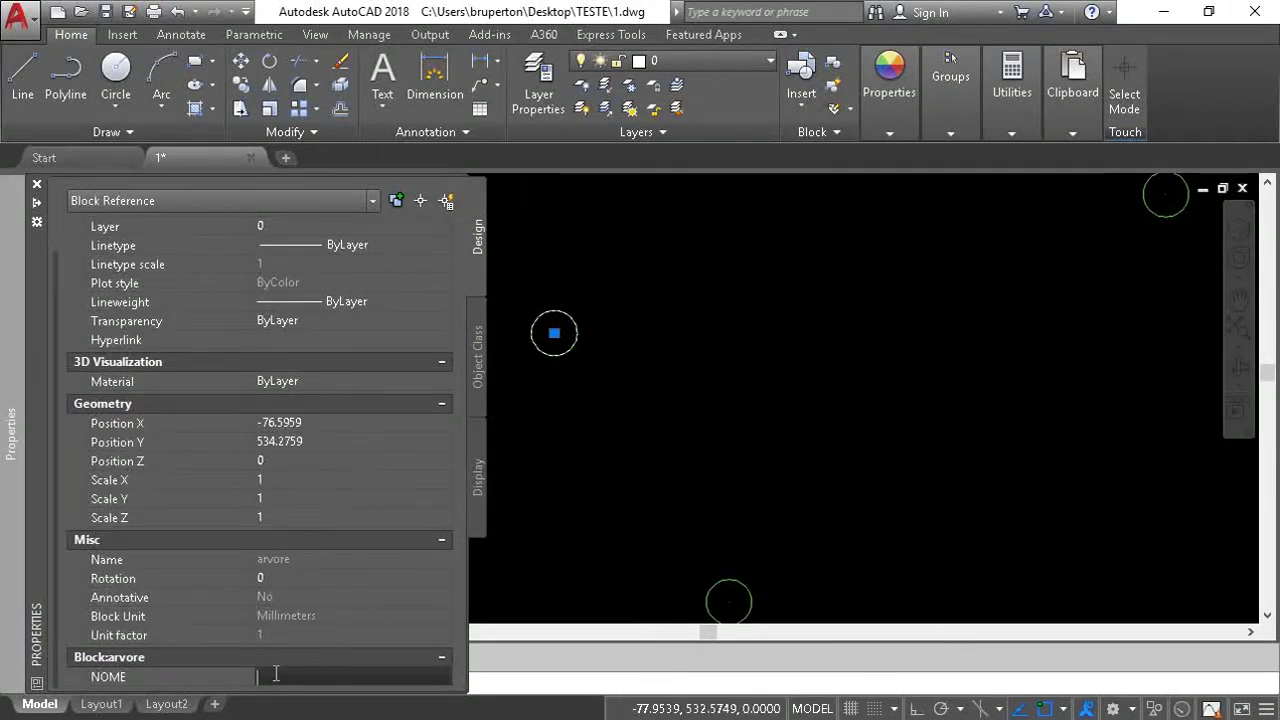
key("Escape")
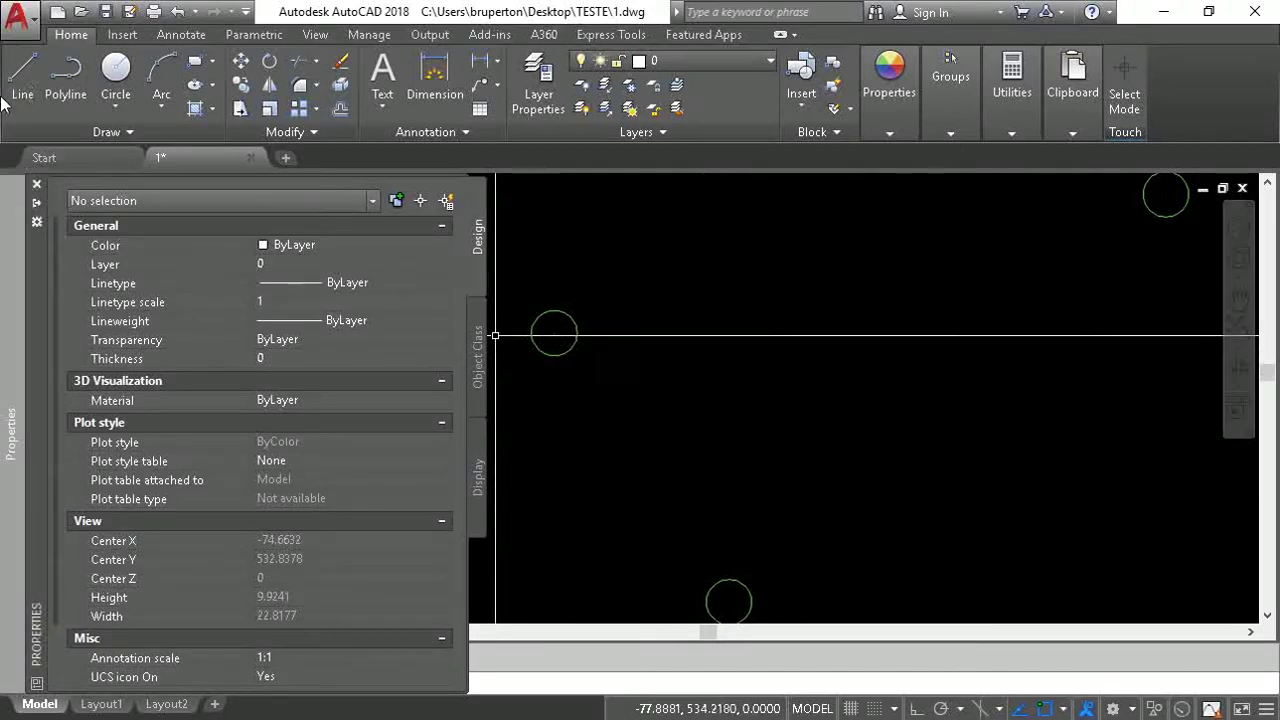
left_click(32, 181)
Step: Return to the full drawing extents and use PTYPE to set the point style to the X marker
scroll(554, 380, "down", 4)
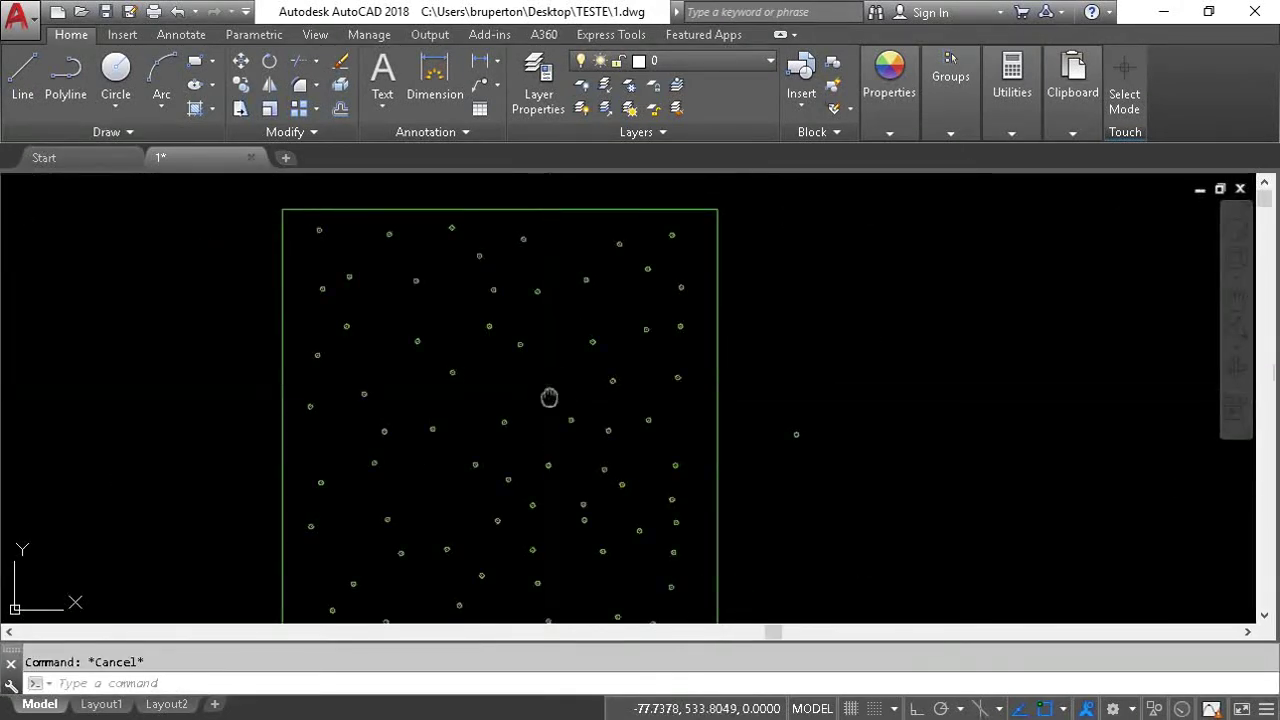
middle_click(549, 391)
middle_click(549, 391)
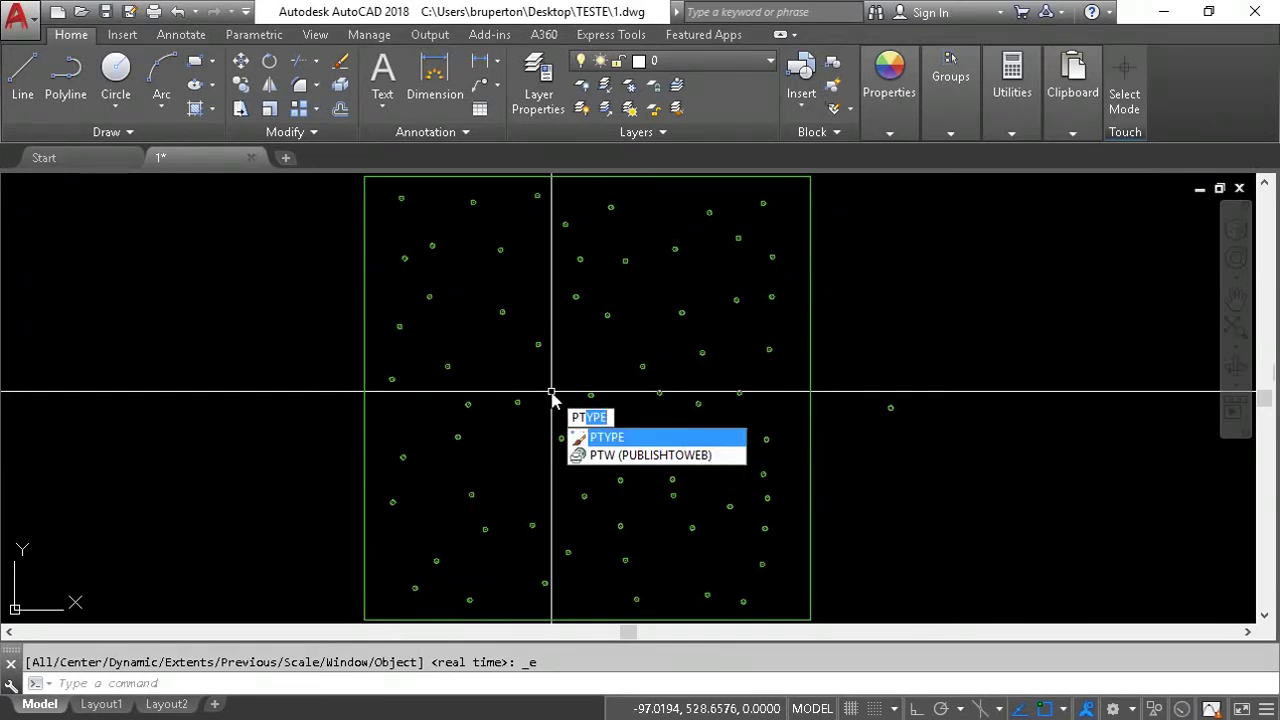
key("Return")
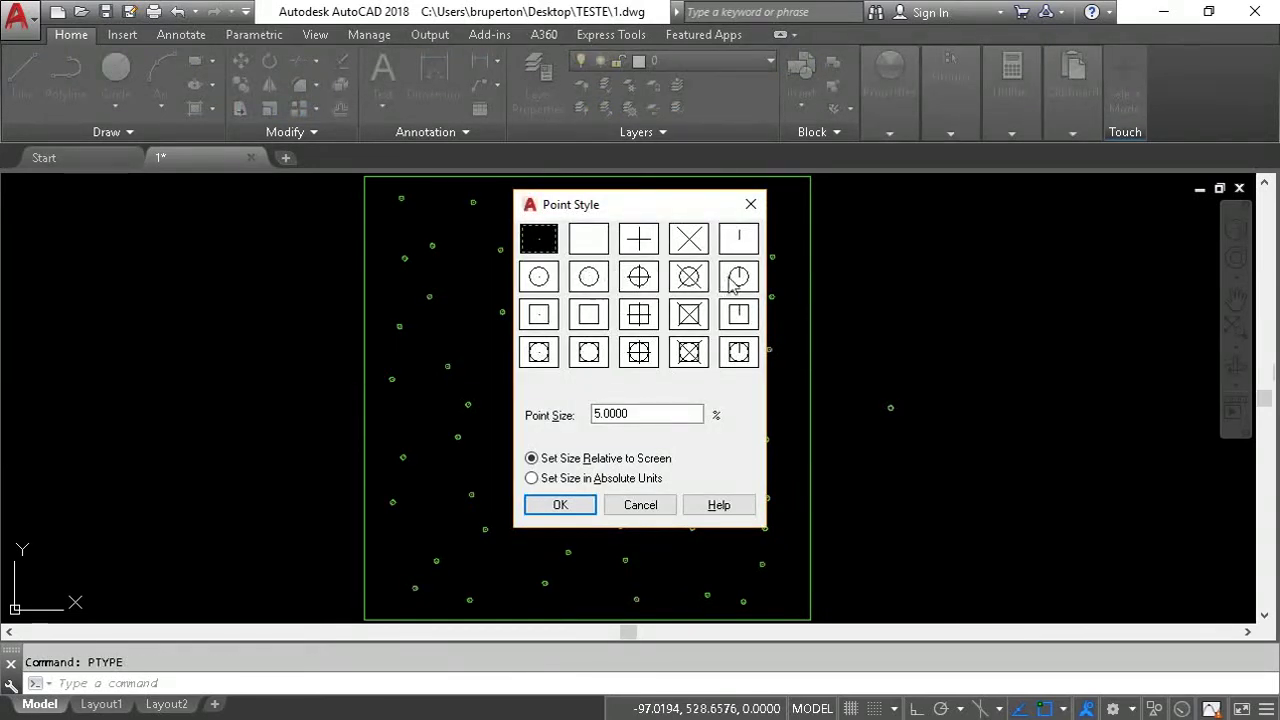
left_click(686, 252)
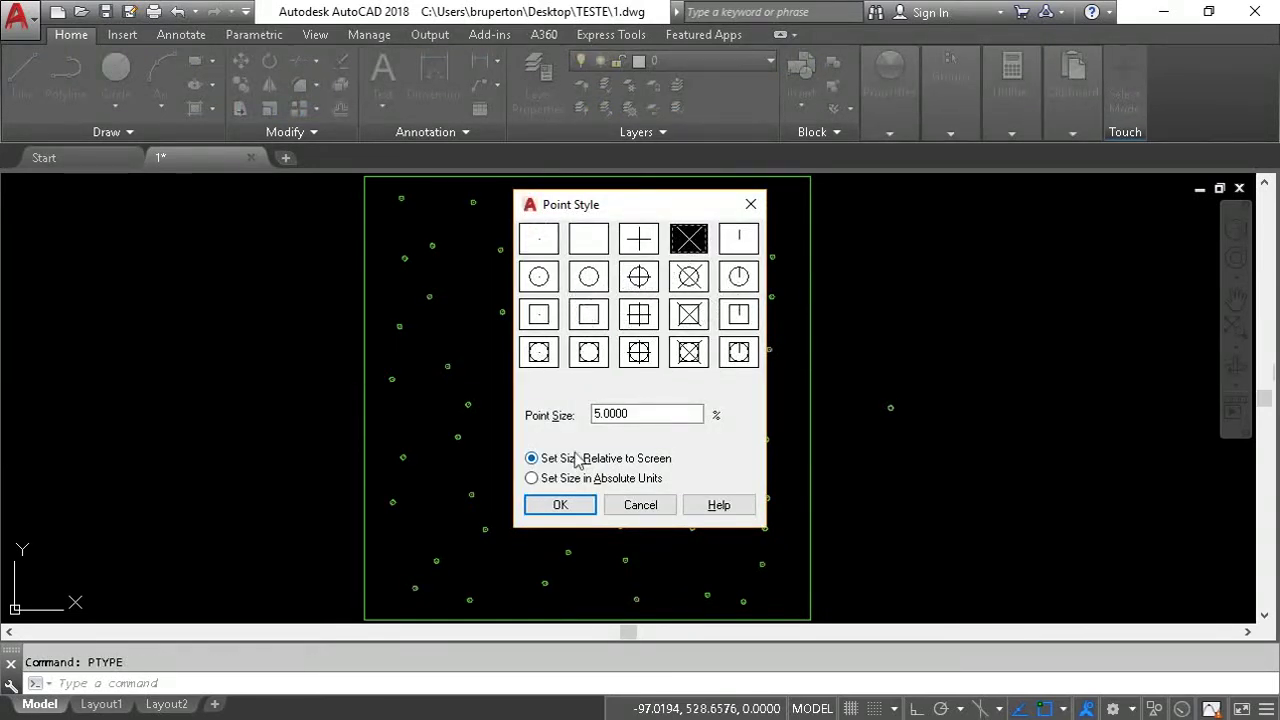
left_click(577, 503)
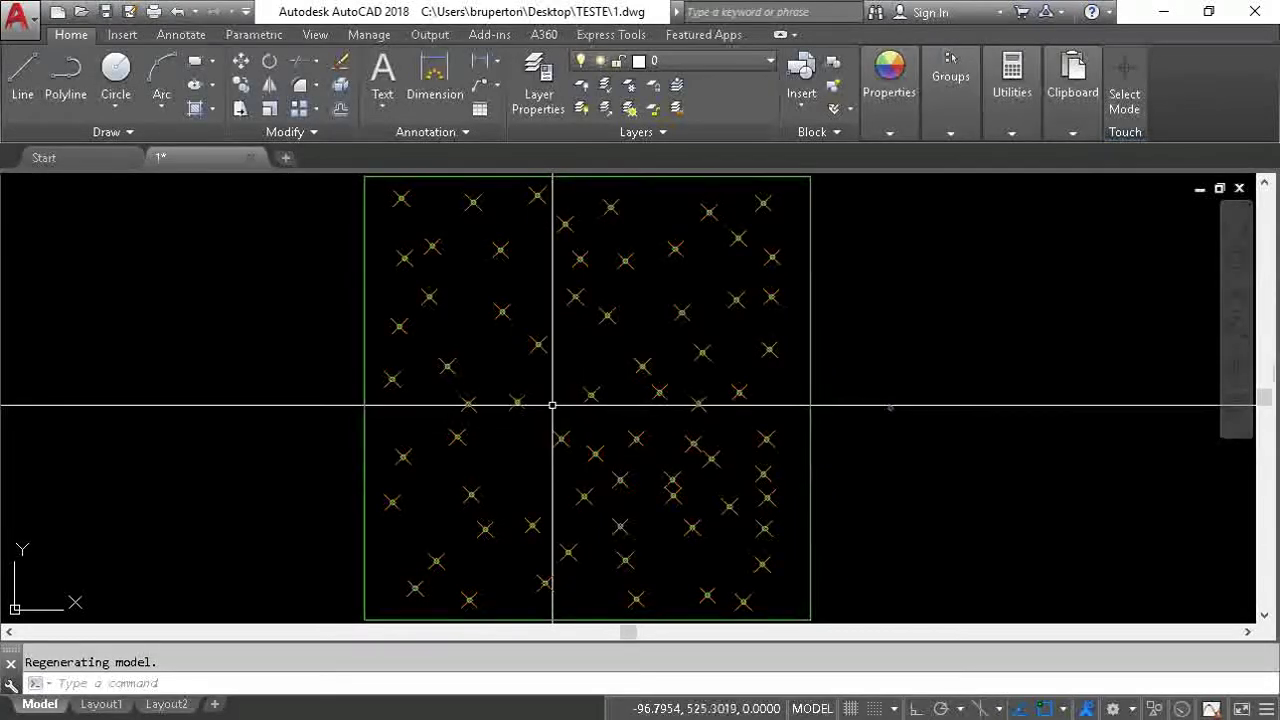